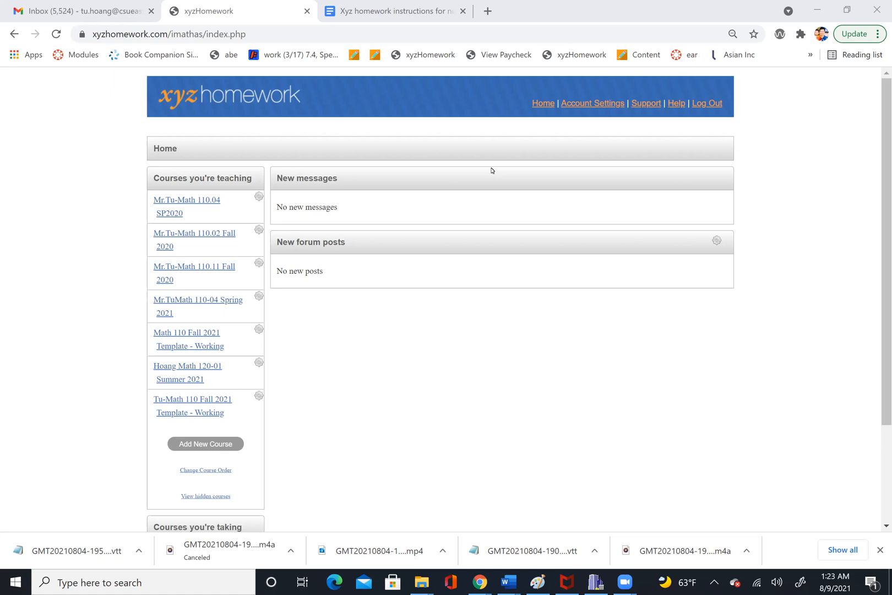
# - Open the question list of assessment 1.1 in the Tu-Math 110 Fall 2021 Template - Working course
pyautogui.click(187, 407)
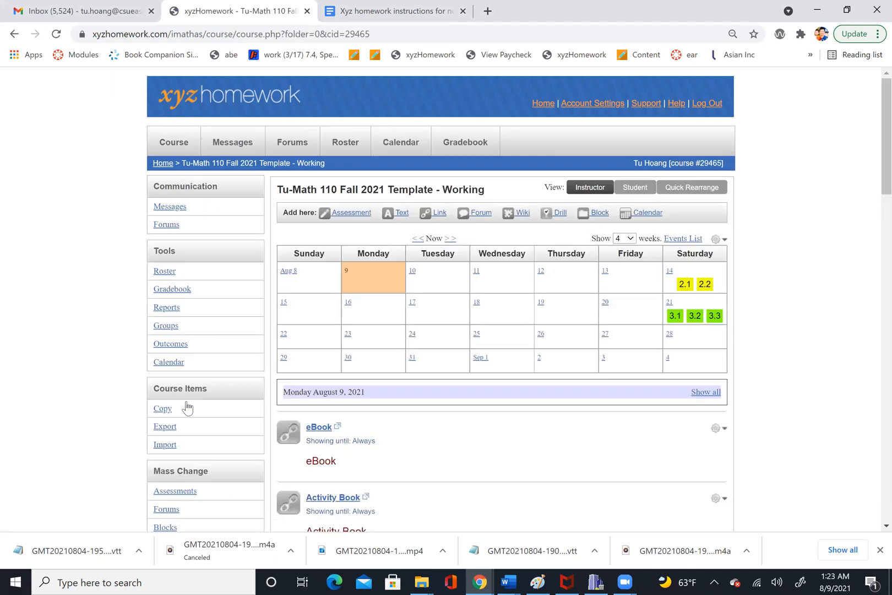
pyautogui.scroll(-1, 188, 408)
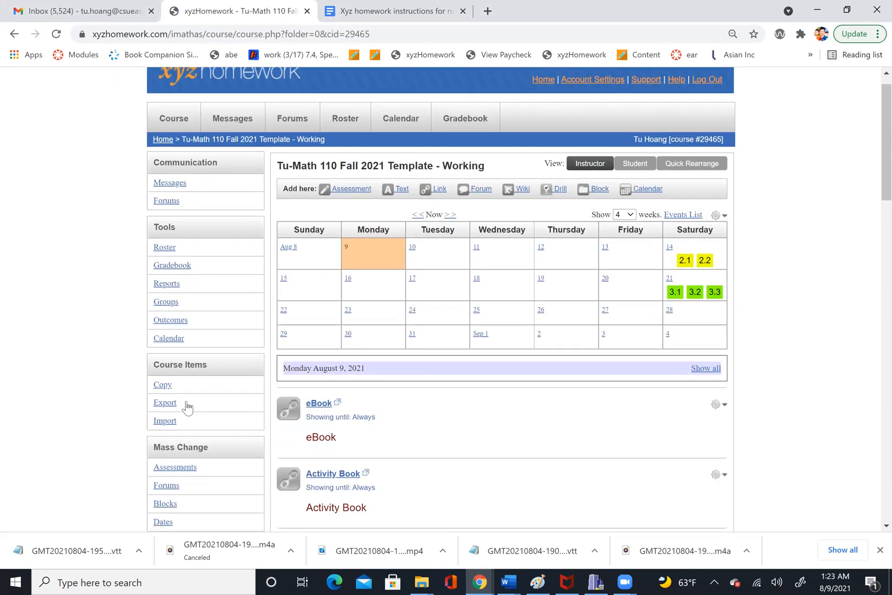
pyautogui.scroll(-1, 188, 407)
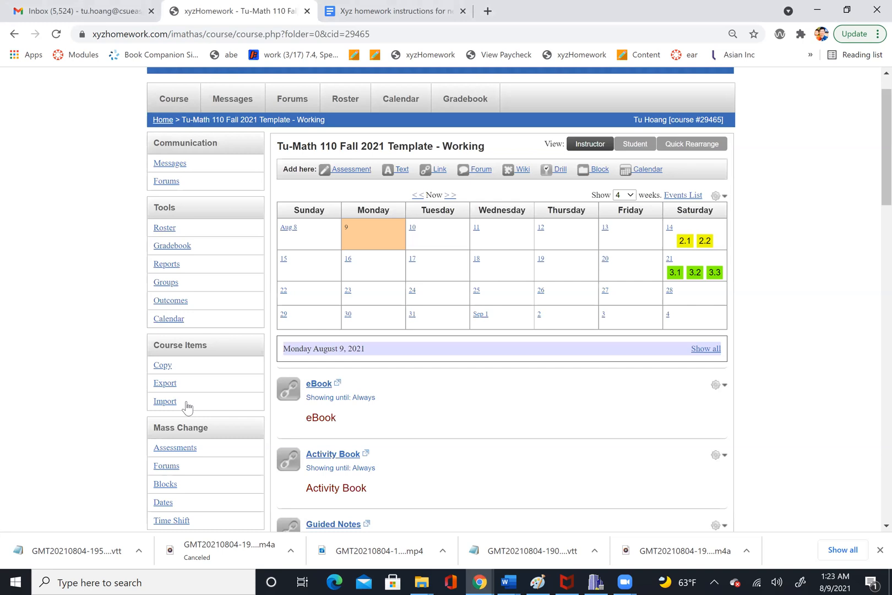
pyautogui.scroll(-7, 188, 406)
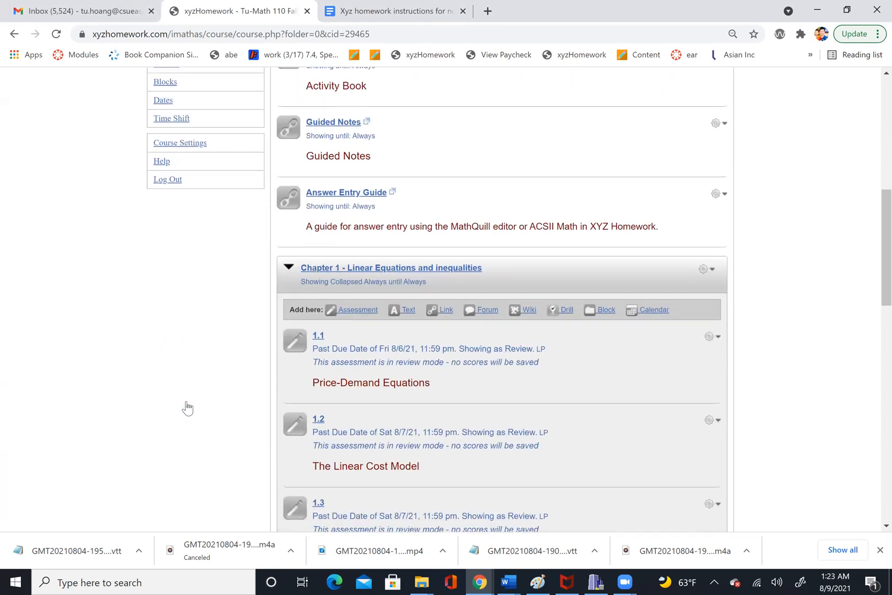
pyautogui.scroll(-1, 187, 408)
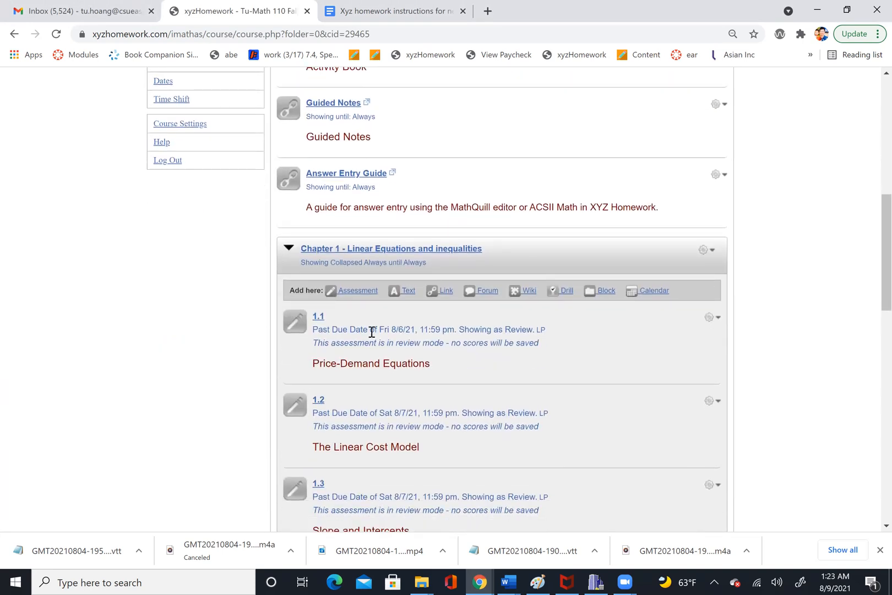
pyautogui.click(318, 318)
pyautogui.click(712, 322)
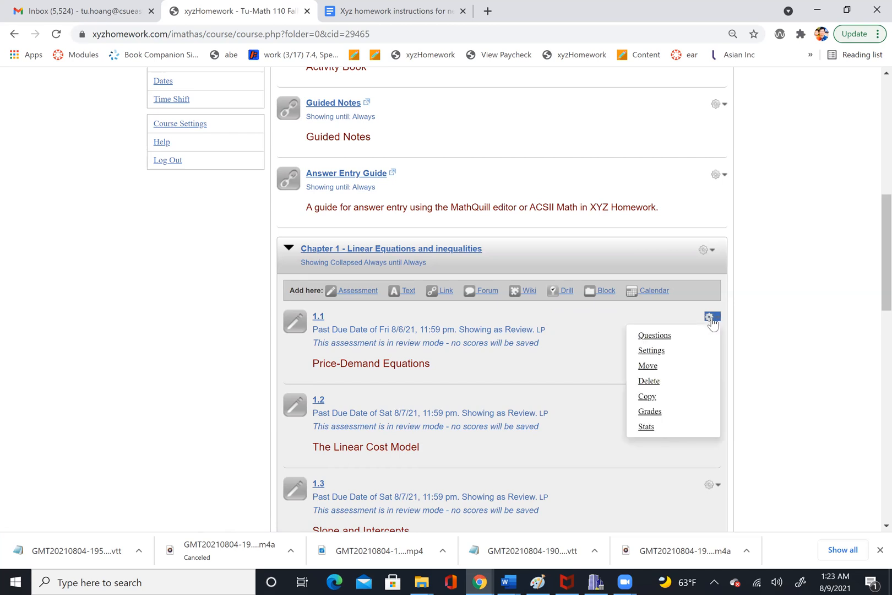
pyautogui.click(655, 335)
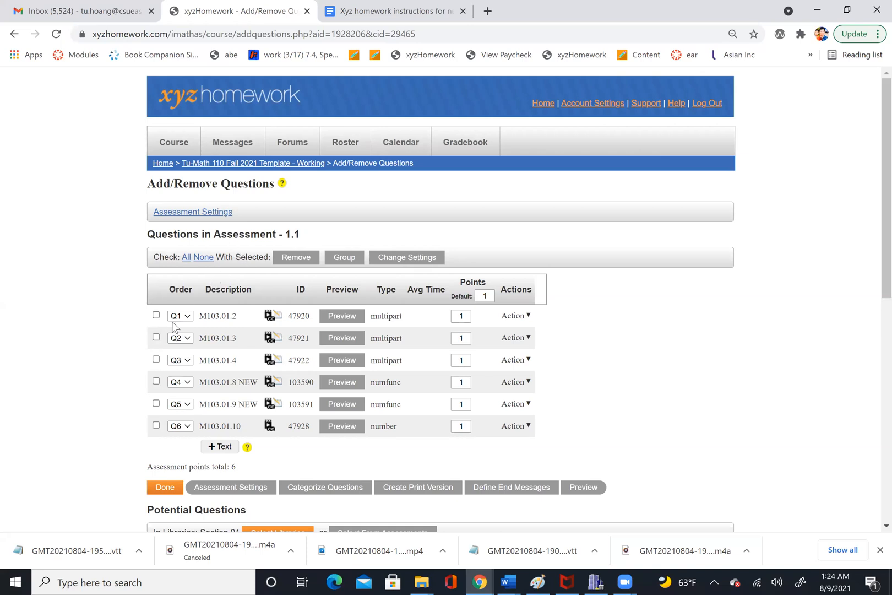
# - Preview the assessment's questions, revealing both answers and the detailed solution of the first one
pyautogui.click(334, 322)
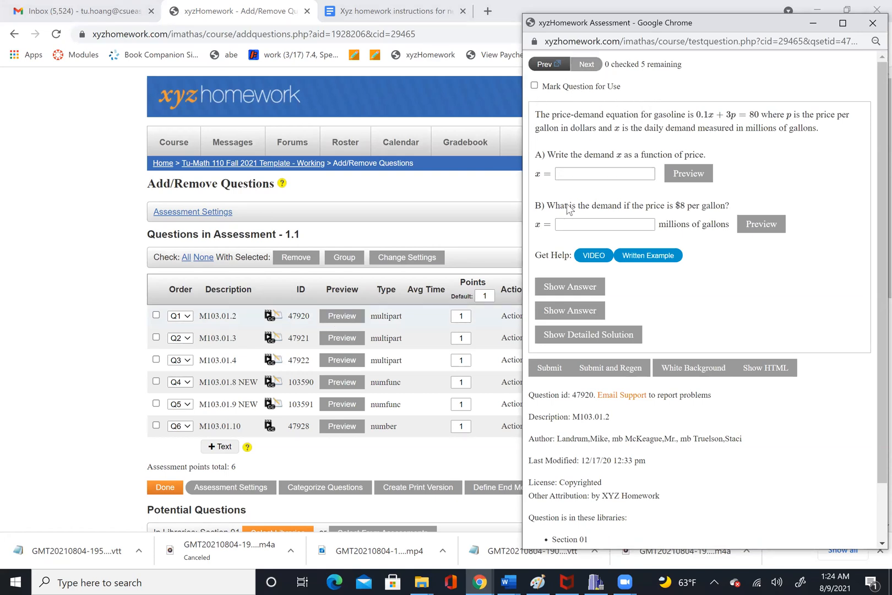
pyautogui.click(566, 294)
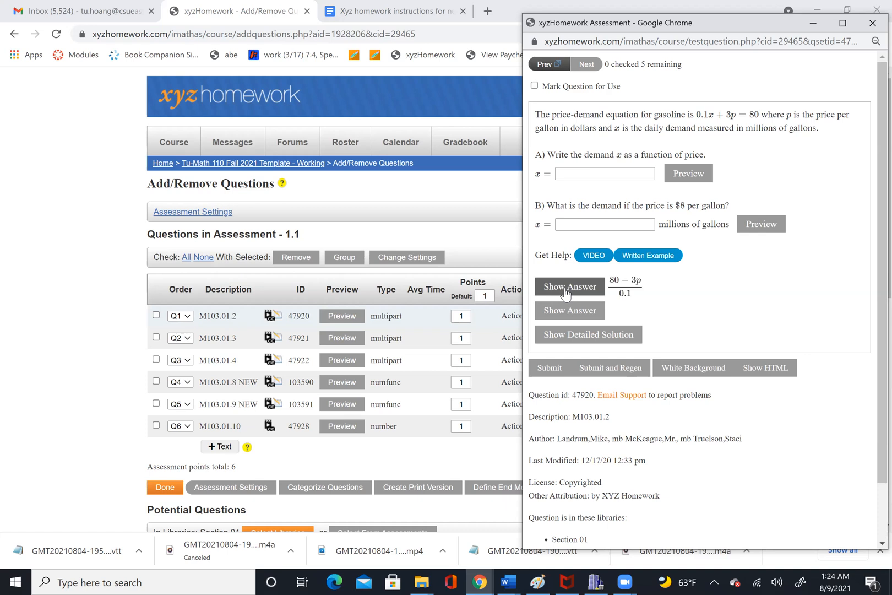
pyautogui.click(565, 311)
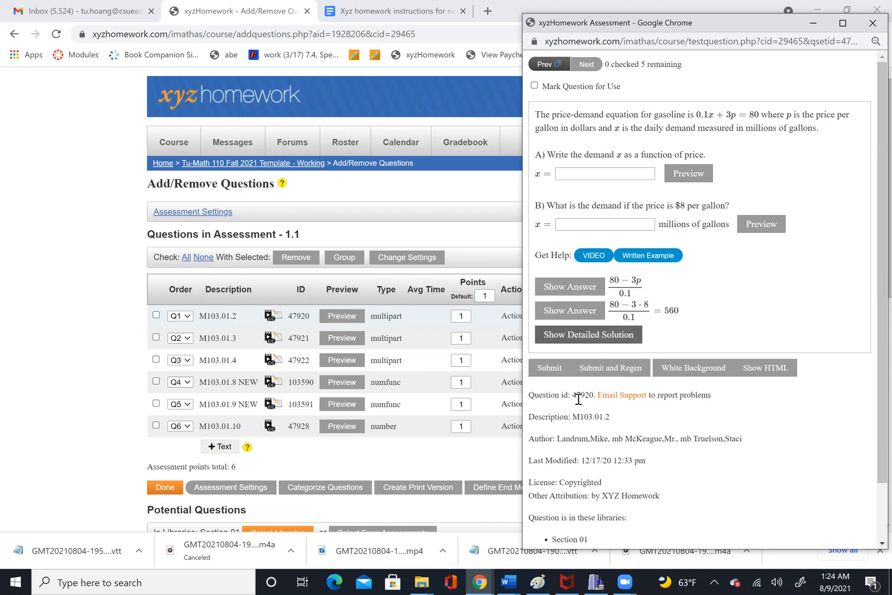
pyautogui.click(576, 337)
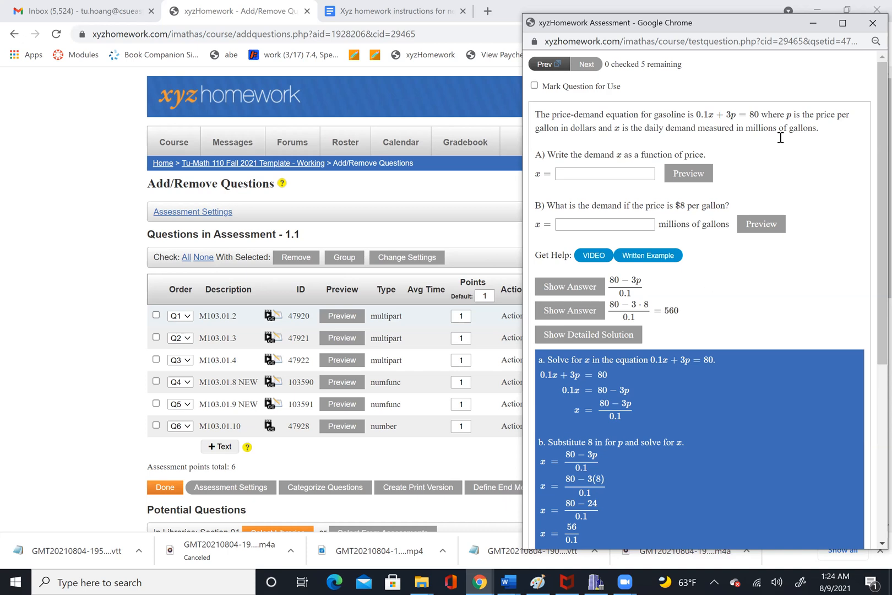
pyautogui.click(871, 30)
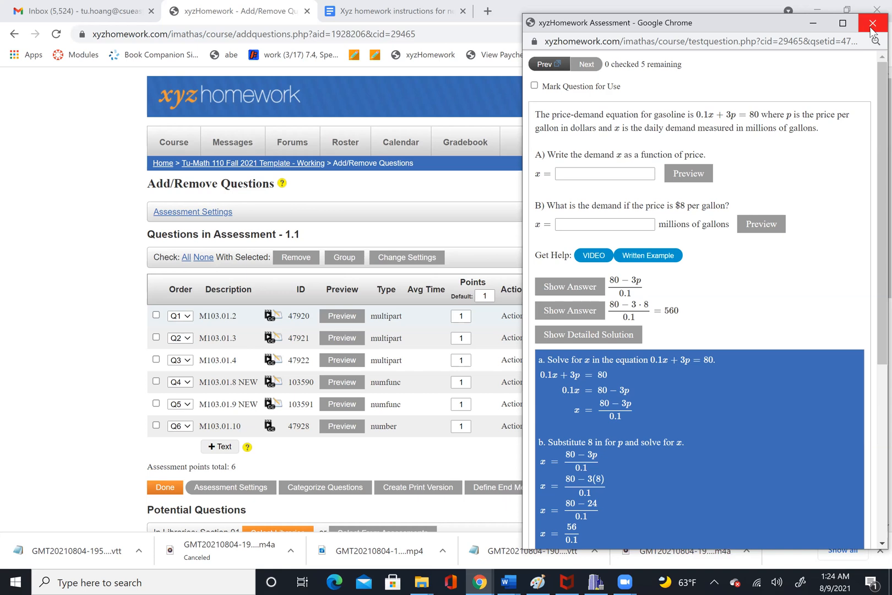
pyautogui.click(587, 65)
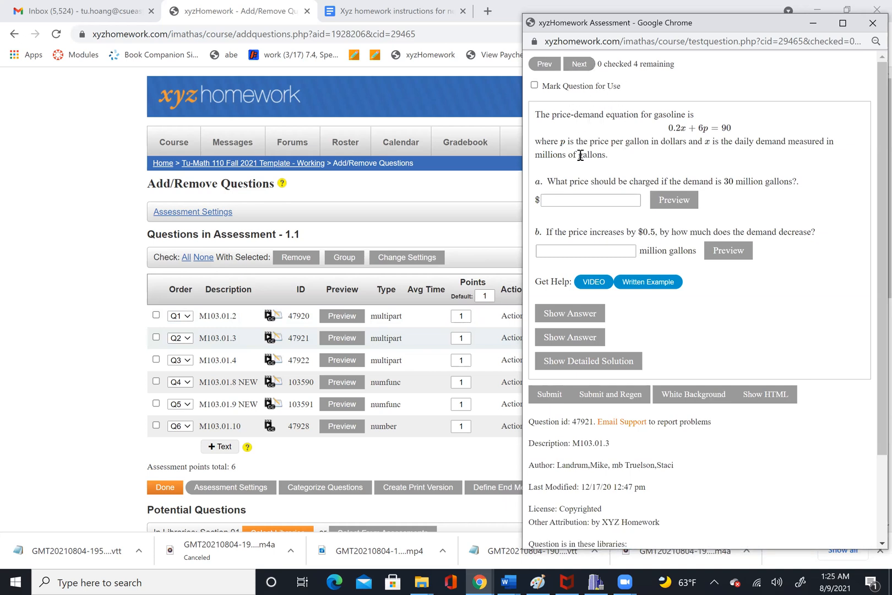
pyautogui.click(596, 74)
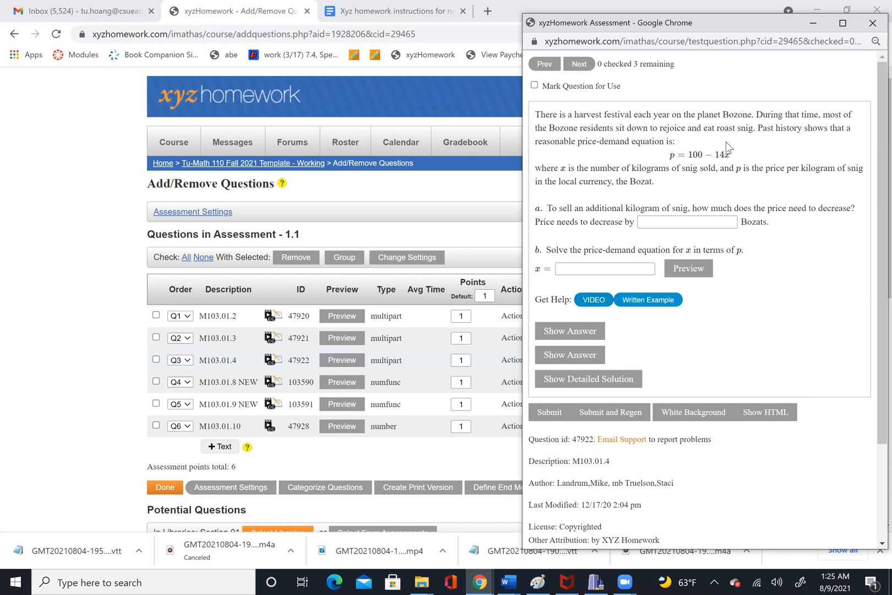
# - Mark question M103.01.4 for use, close the preview, and start removing it but cancel the confirmation
pyautogui.click(534, 85)
pyautogui.click(871, 32)
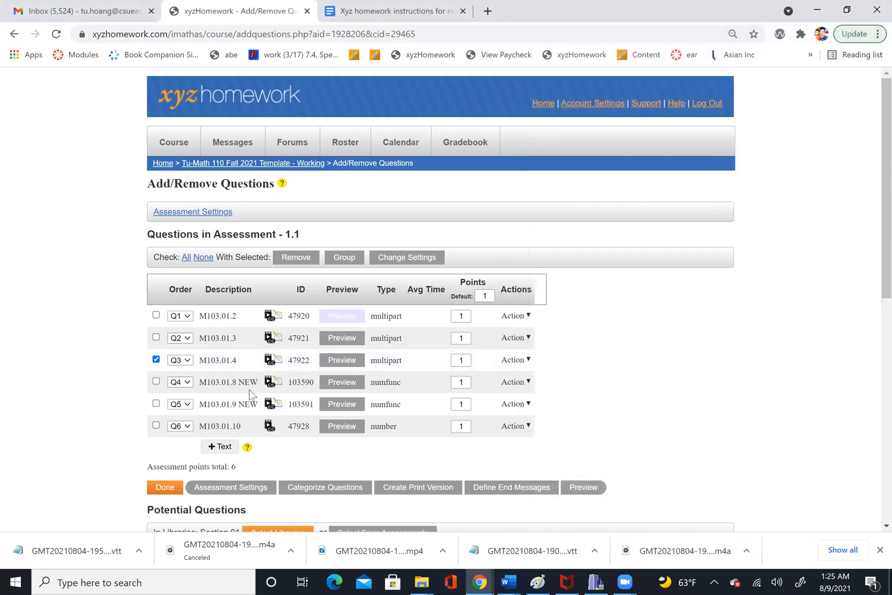
pyautogui.doubleClick(516, 363)
pyautogui.click(517, 362)
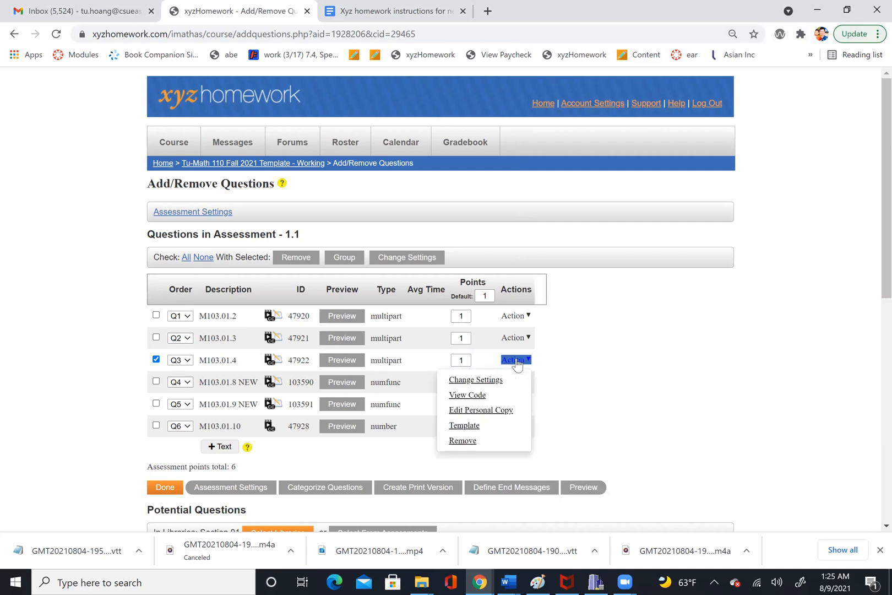
pyautogui.click(462, 441)
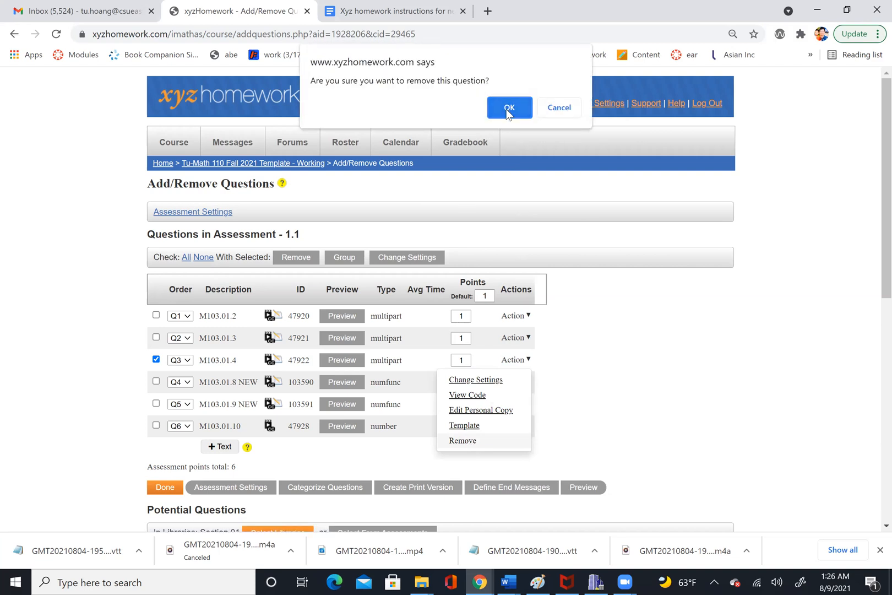
pyautogui.click(557, 107)
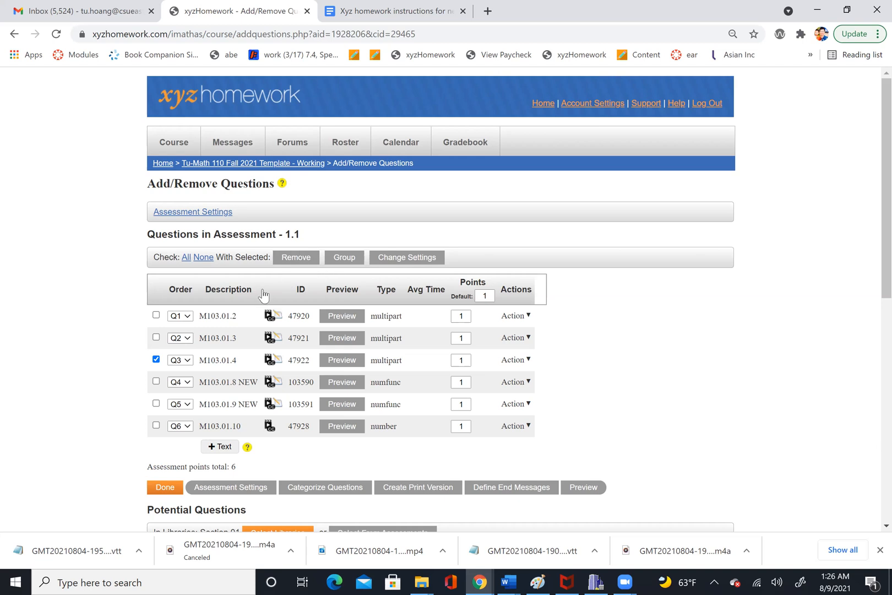
# - Return to the course page and open the settings of assessment 1.1
pyautogui.click(275, 164)
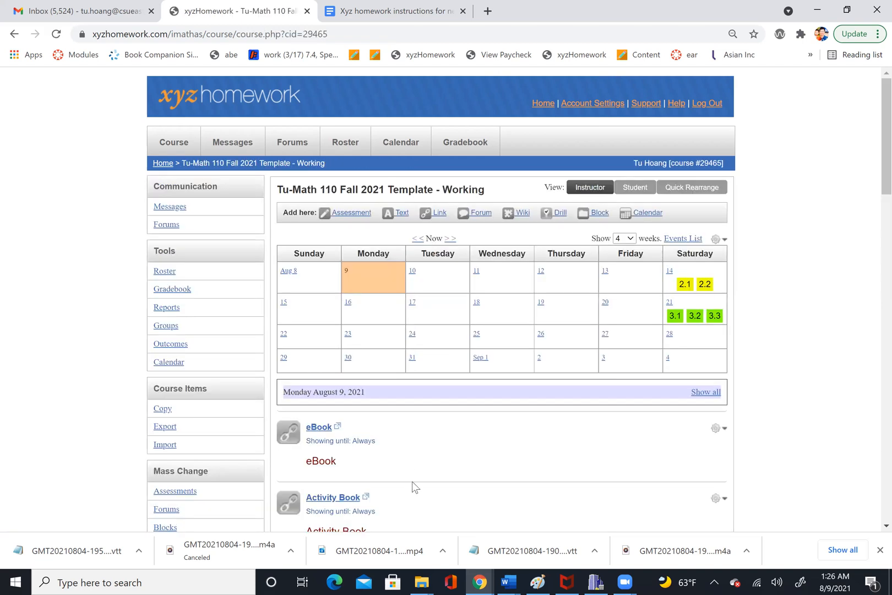
pyautogui.scroll(-1, 412, 481)
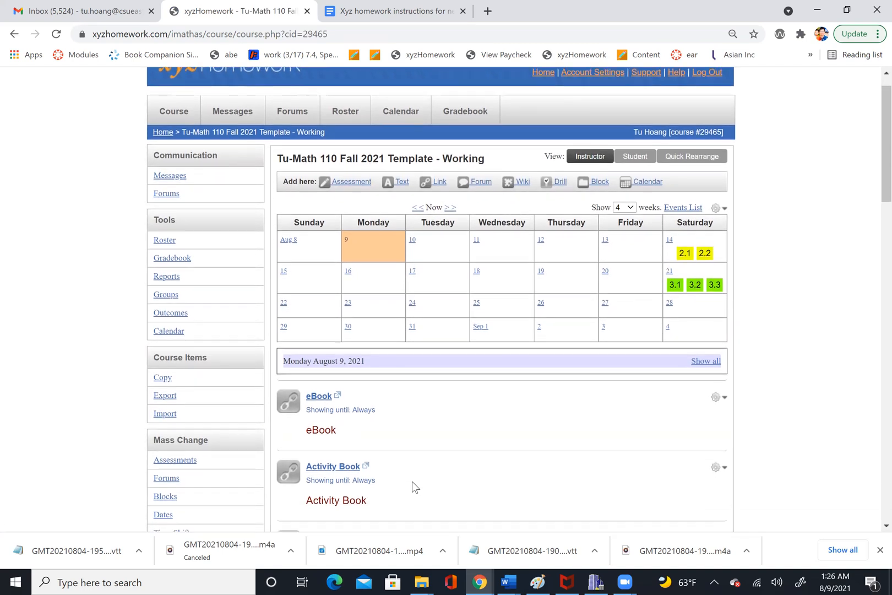
pyautogui.scroll(-6, 412, 482)
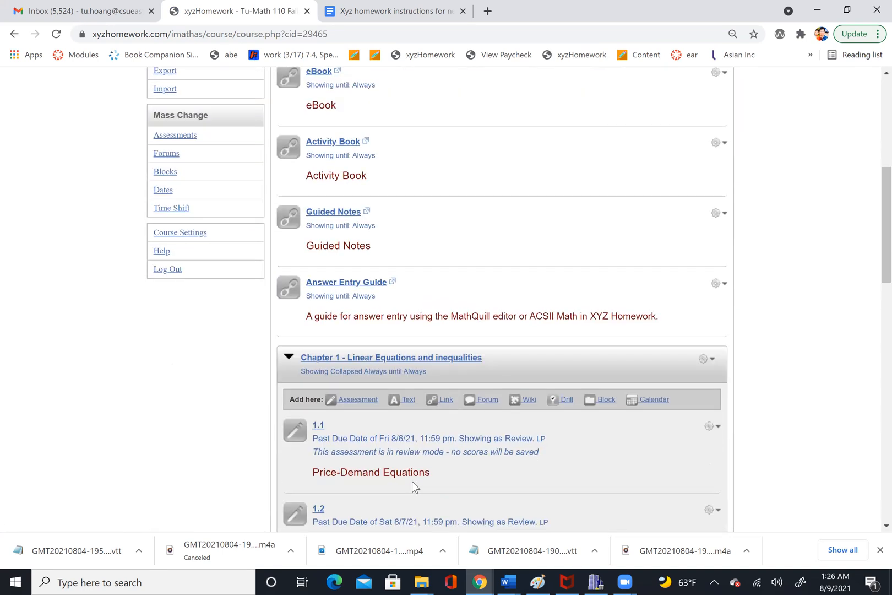
pyautogui.scroll(-1, 412, 482)
pyautogui.scroll(-1, 412, 482)
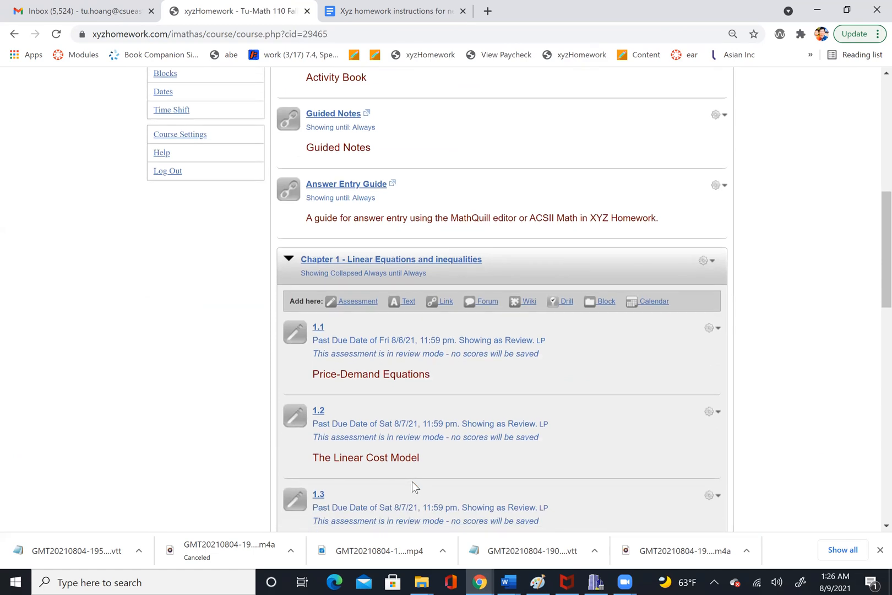
pyautogui.click(713, 329)
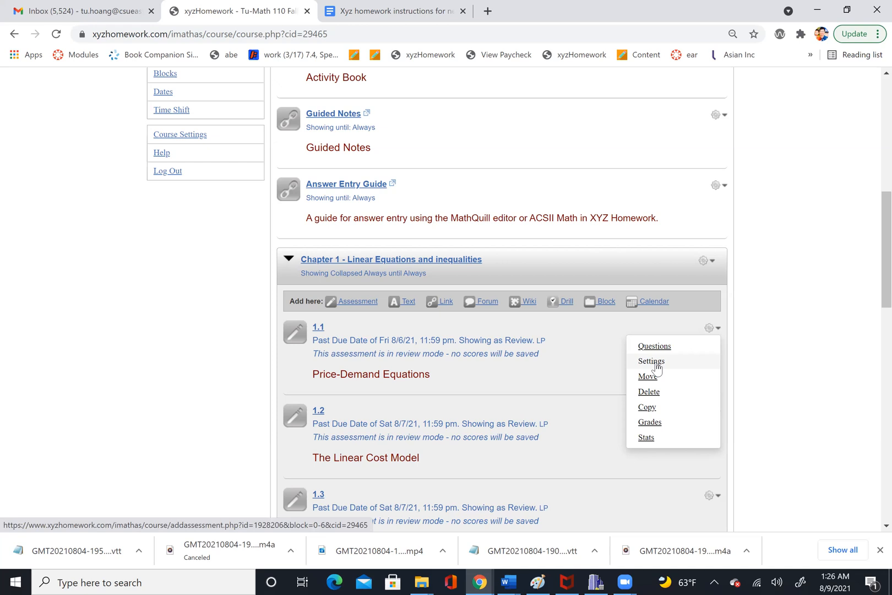
pyautogui.click(651, 362)
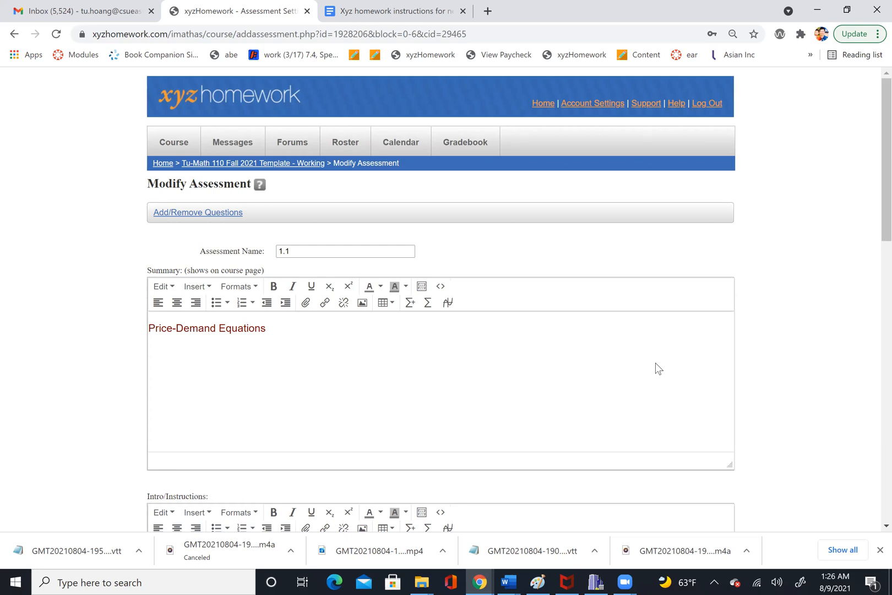
# - Rename the assessment as 1.1 Price-Demand Equations
pyautogui.scroll(-1, 655, 368)
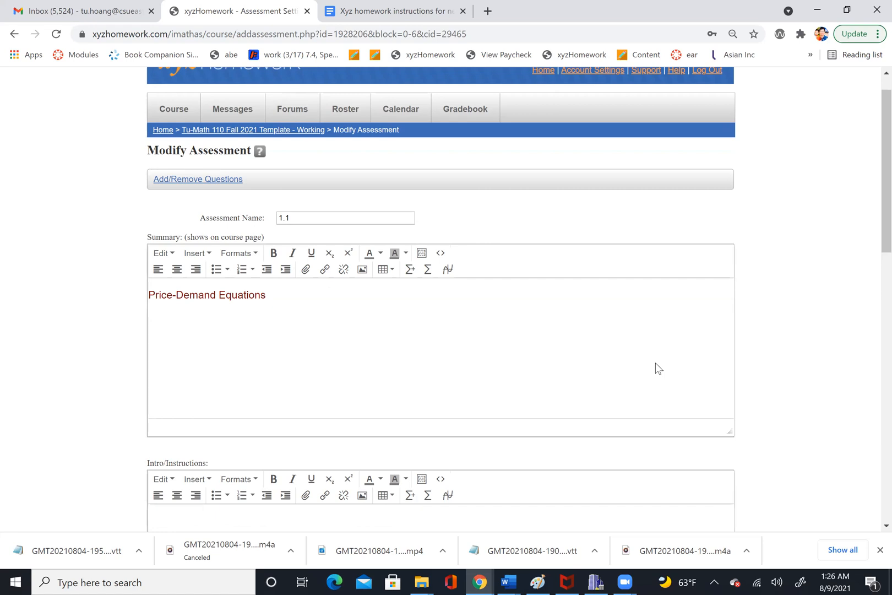
pyautogui.click(280, 218)
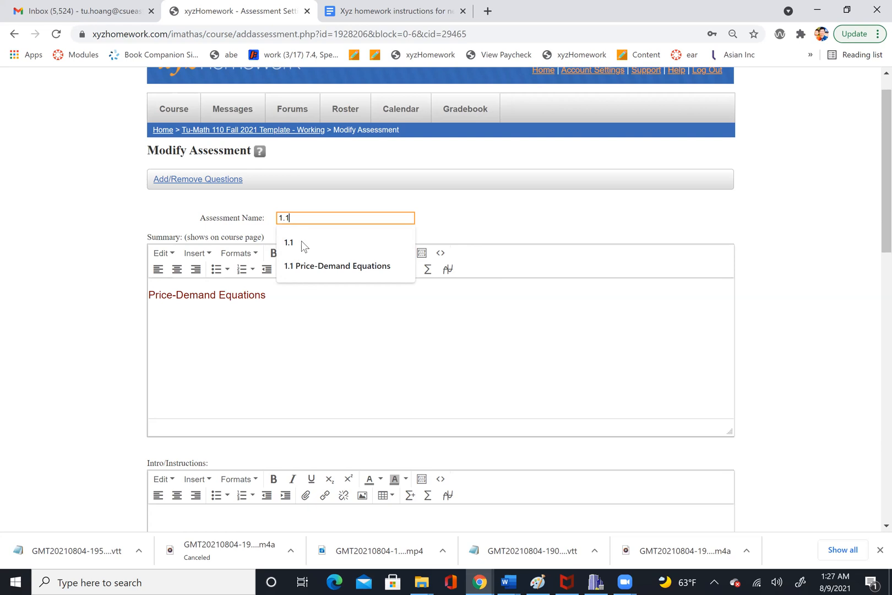
pyautogui.click(298, 323)
pyautogui.click(301, 219)
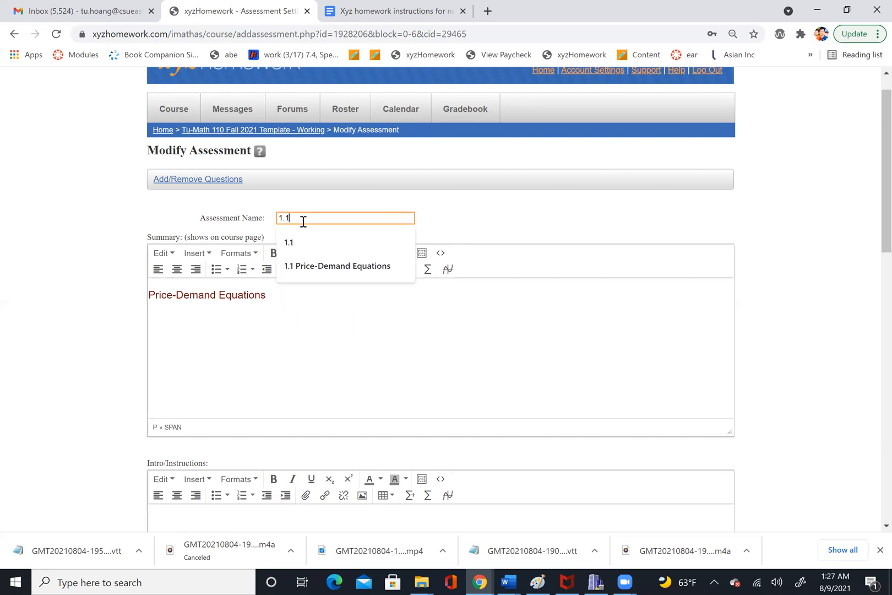
pyautogui.click(318, 267)
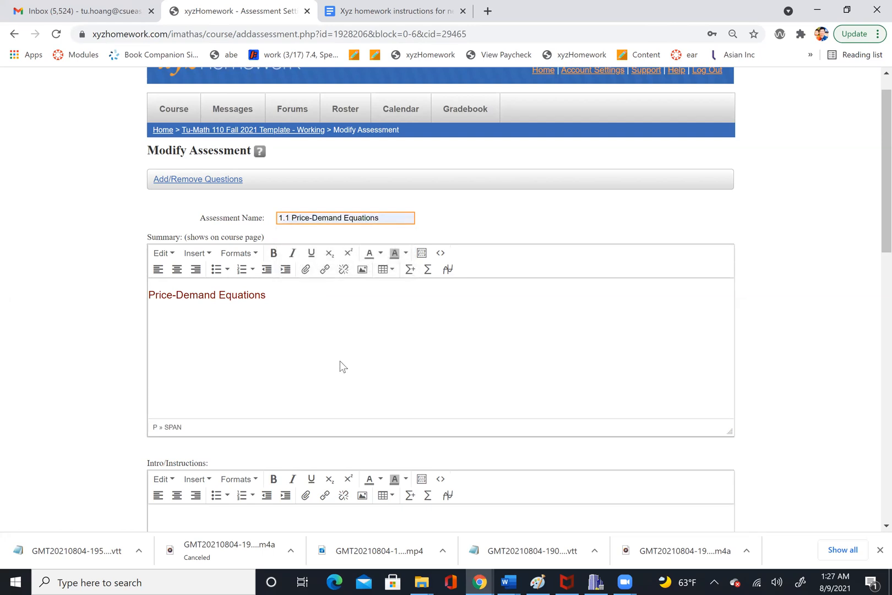
# - Toggle the review mode option to keep open for un-graded practice off and back on
pyautogui.scroll(-3, 342, 366)
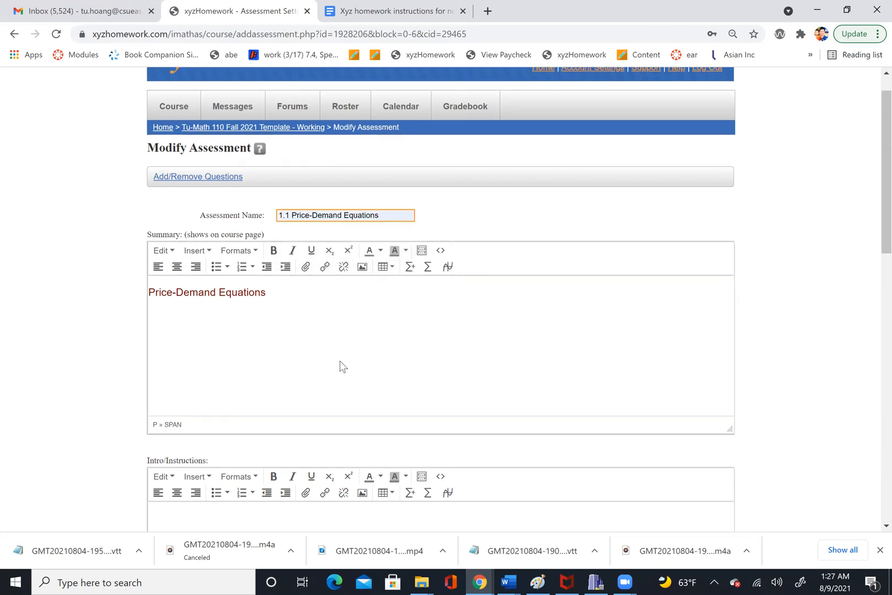
pyautogui.scroll(-5, 342, 366)
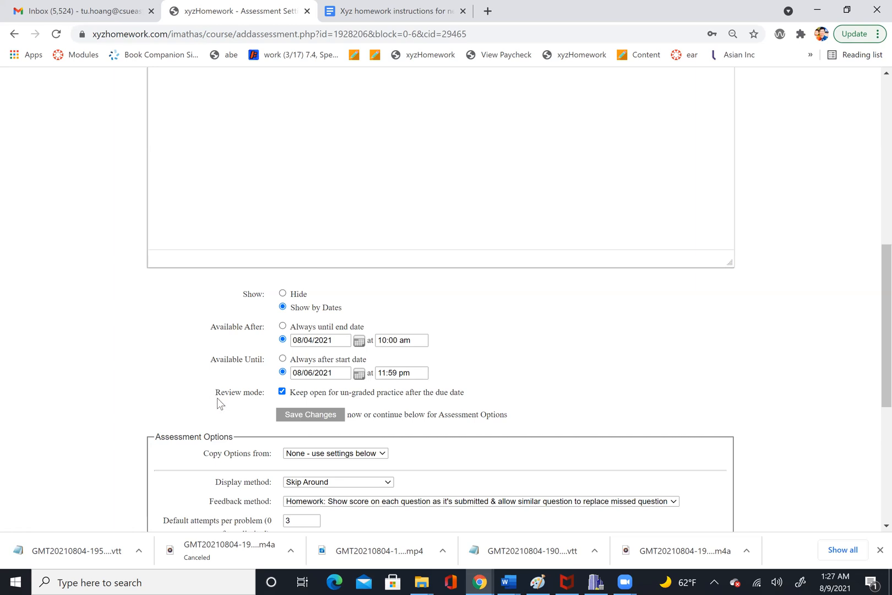
pyautogui.moveTo(216, 397); pyautogui.dragTo(262, 394)
pyautogui.click(281, 393)
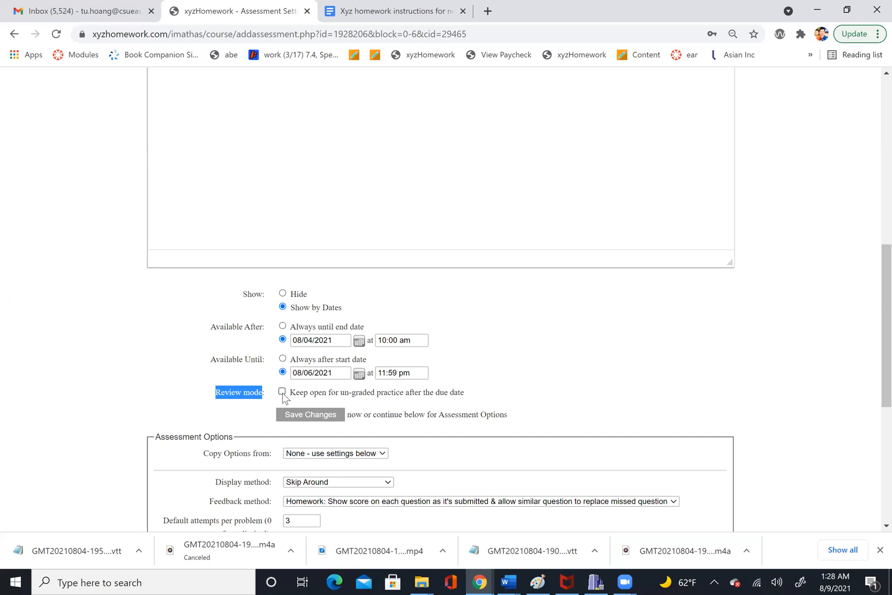
pyautogui.click(282, 392)
pyautogui.click(282, 392)
pyautogui.click(282, 391)
pyautogui.scroll(-3, 521, 447)
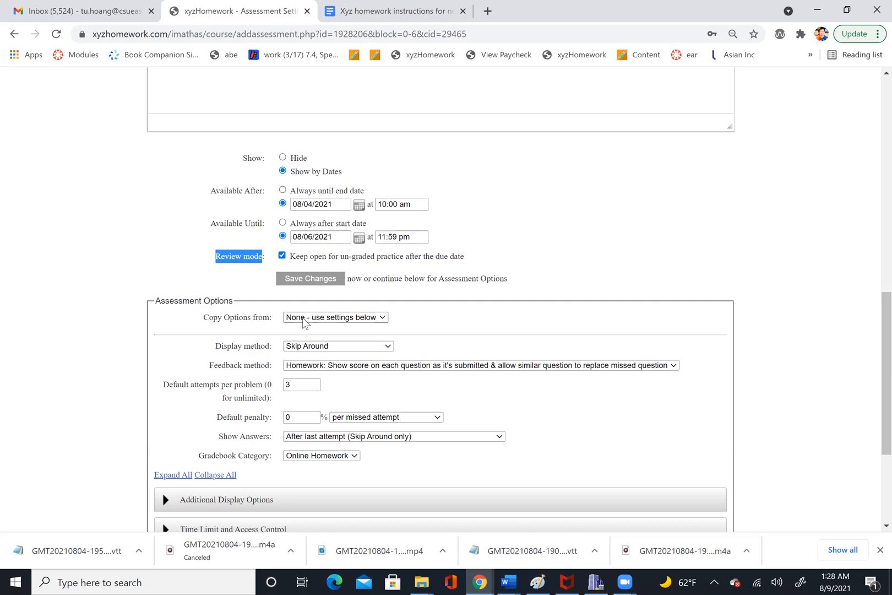
# - Copy assessment options from 1.2, also copying summary, instructions, dates and end of assessment messages
pyautogui.click(313, 321)
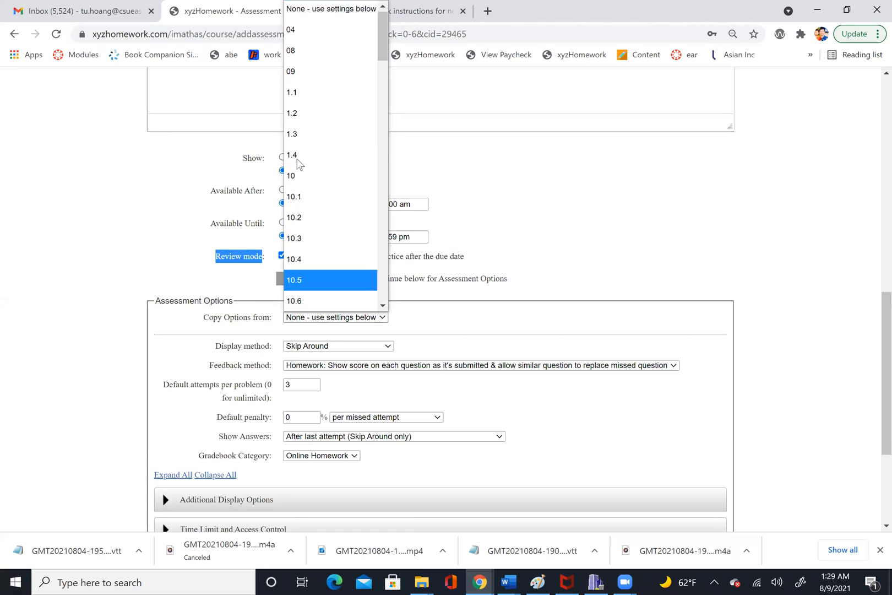
pyautogui.click(302, 115)
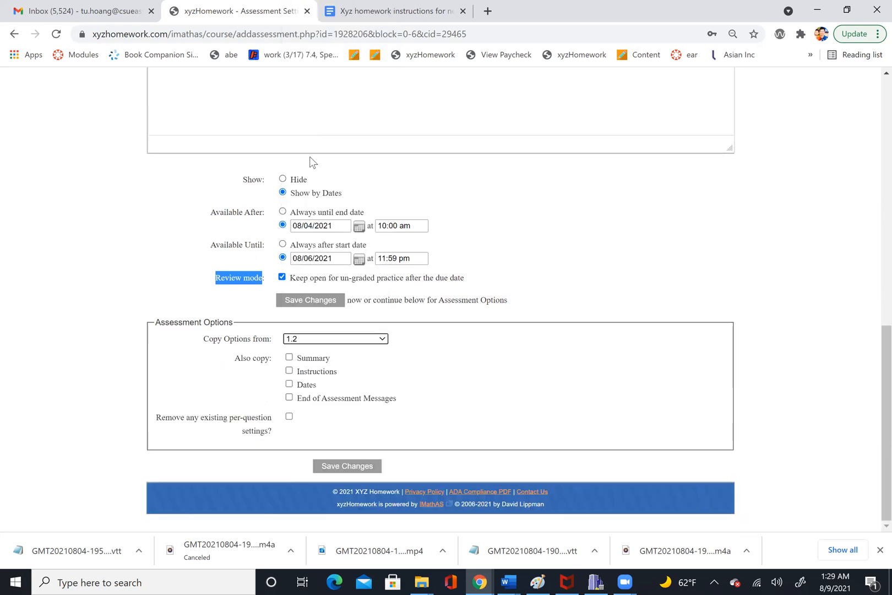
pyautogui.click(289, 357)
pyautogui.click(289, 370)
pyautogui.click(289, 383)
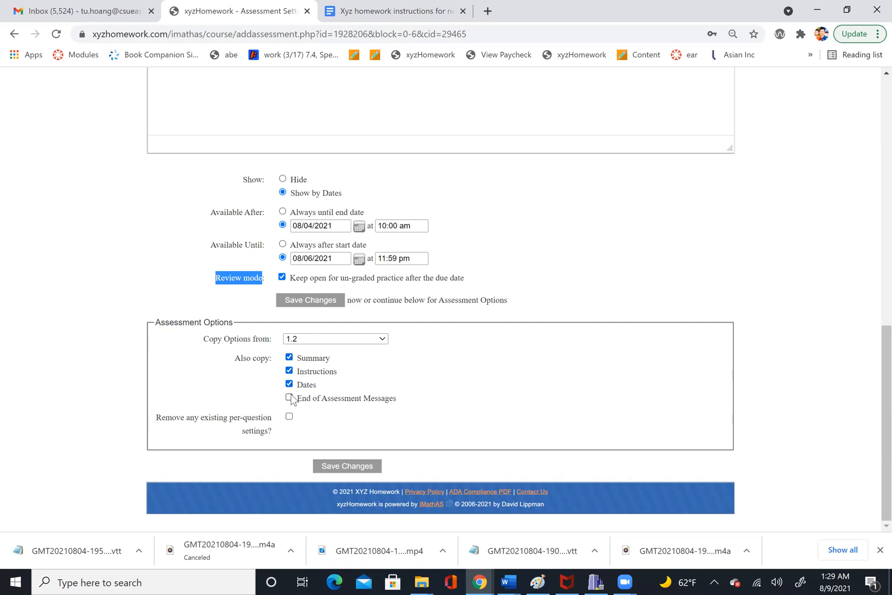
pyautogui.click(289, 397)
# - Set Copy Options from to None - use settings below, keeping the Skip Around display and Homework feedback methods
pyautogui.click(341, 339)
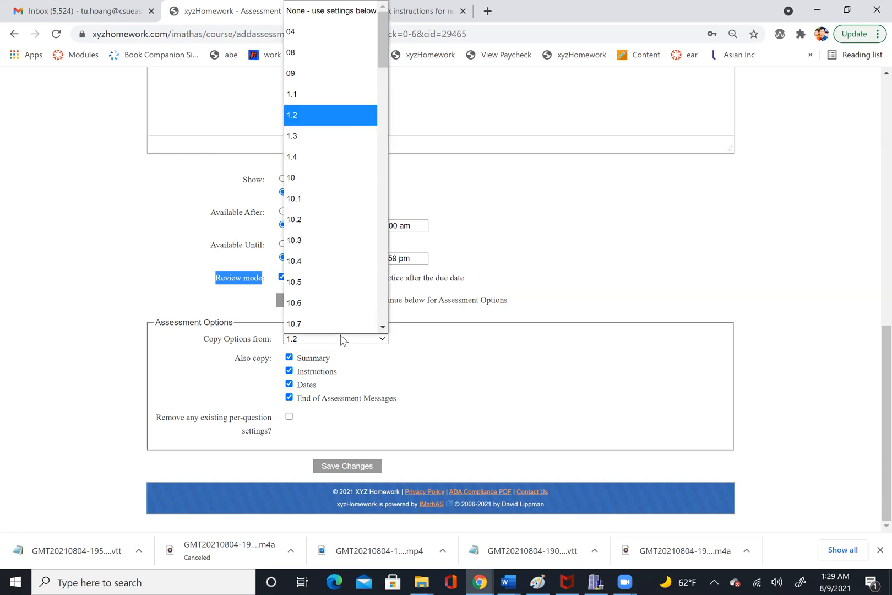
pyautogui.click(322, 15)
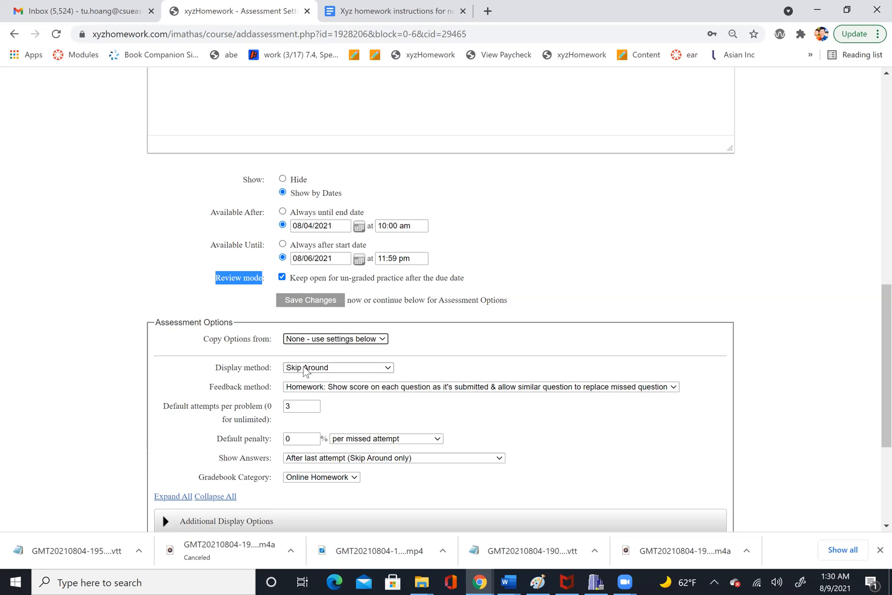
pyautogui.click(305, 370)
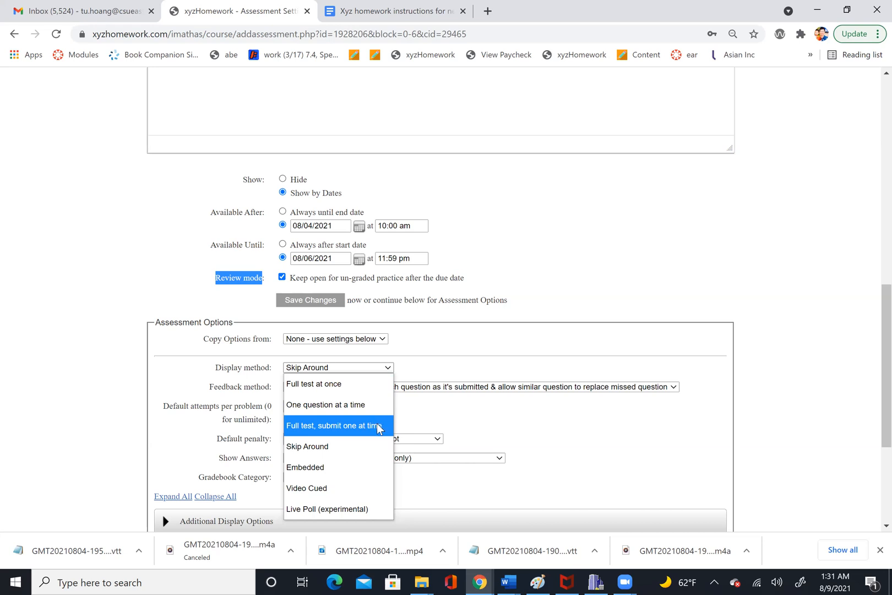
pyautogui.click(307, 450)
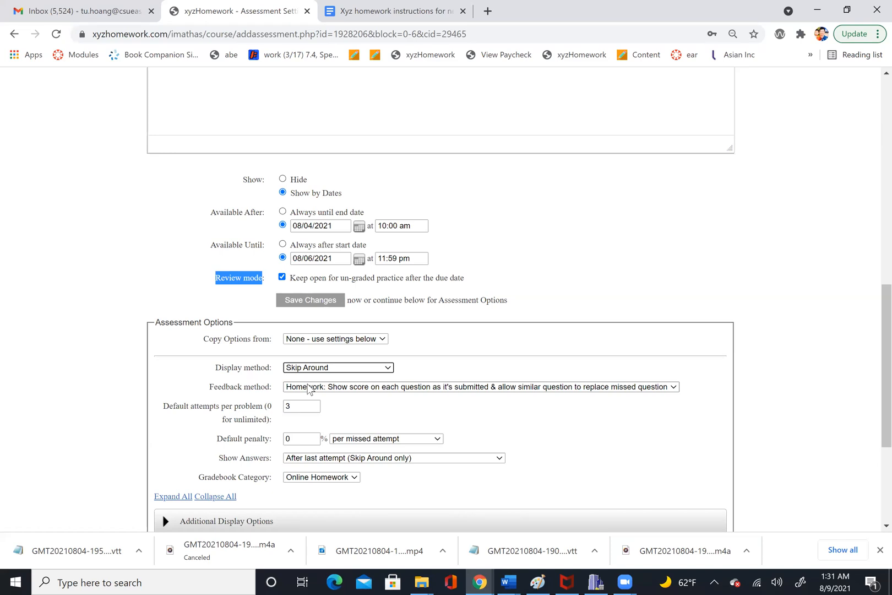
pyautogui.click(308, 390)
pyautogui.click(308, 387)
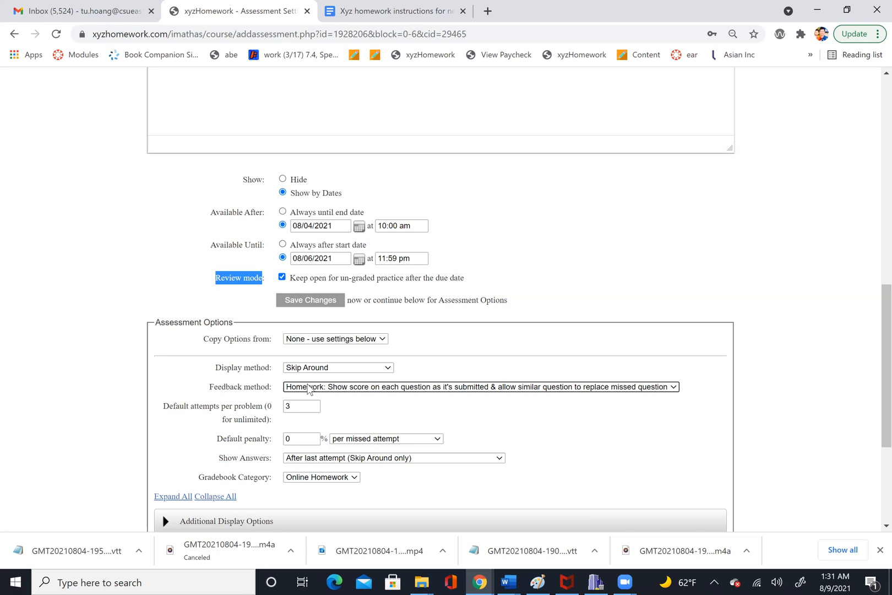
pyautogui.click(309, 388)
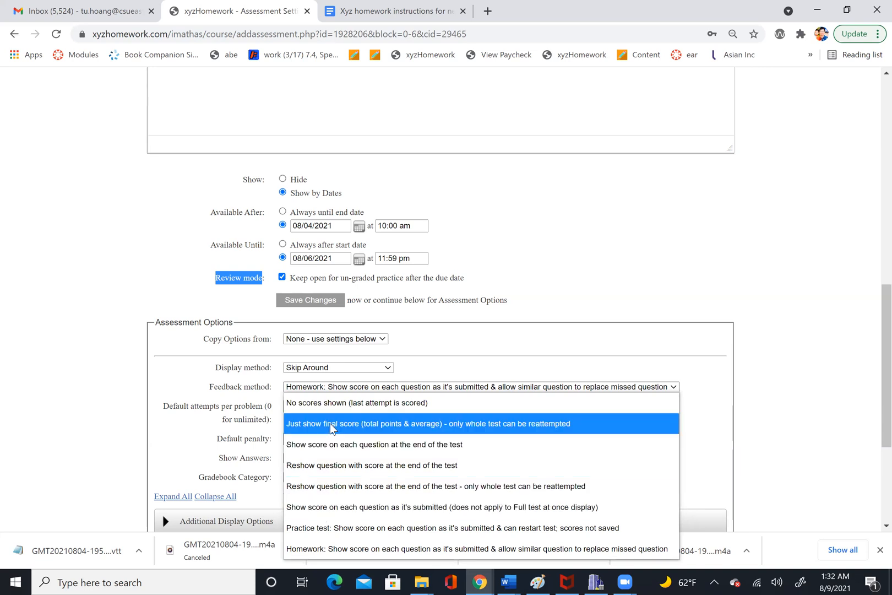
pyautogui.click(440, 354)
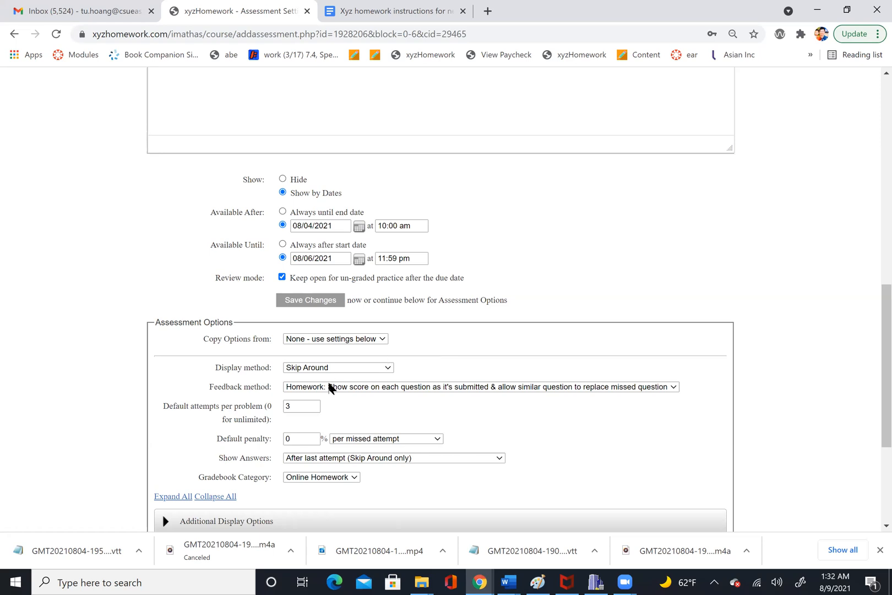
# - Set the default attempts per problem to 0 for unlimited
pyautogui.click(302, 405)
pyautogui.press('BackSpace')
pyautogui.write('0')
pyautogui.scroll(-1, 305, 406)
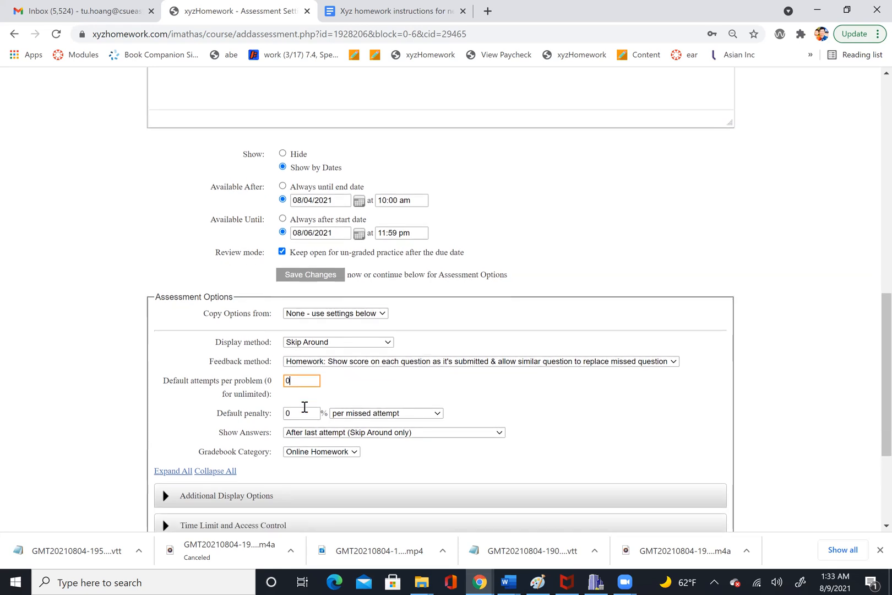
# - Review the default penalty, Show Answers and Gradebook Category options
pyautogui.click(295, 410)
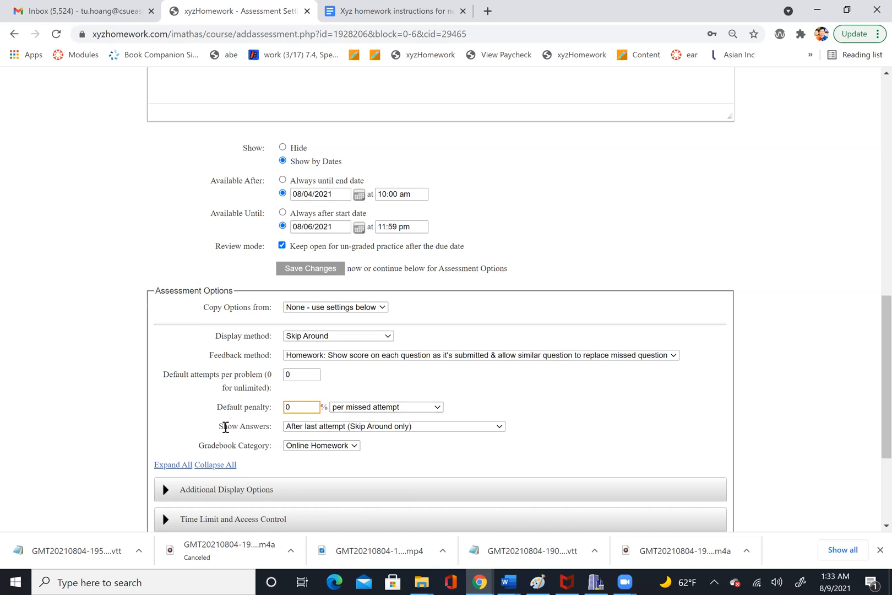
pyautogui.moveTo(226, 426); pyautogui.dragTo(259, 431)
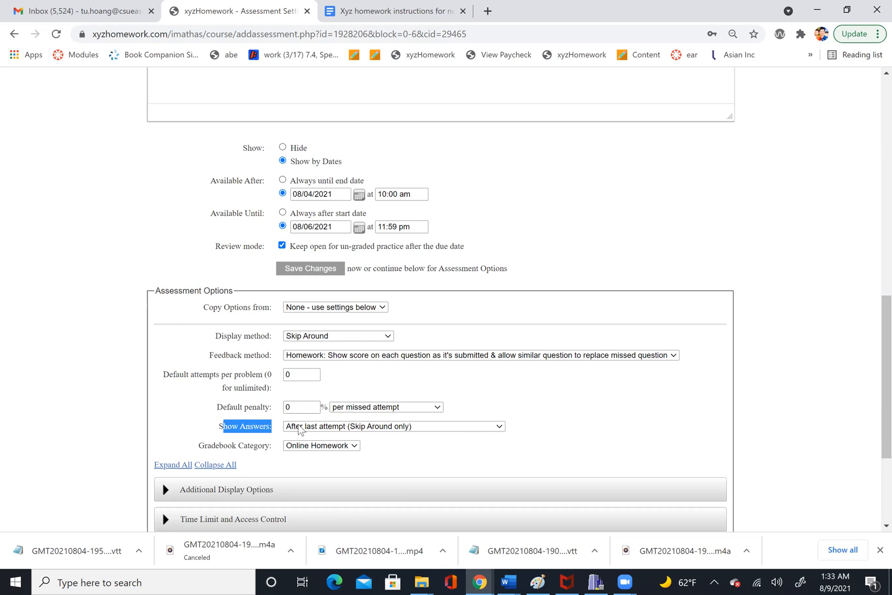
pyautogui.click(301, 428)
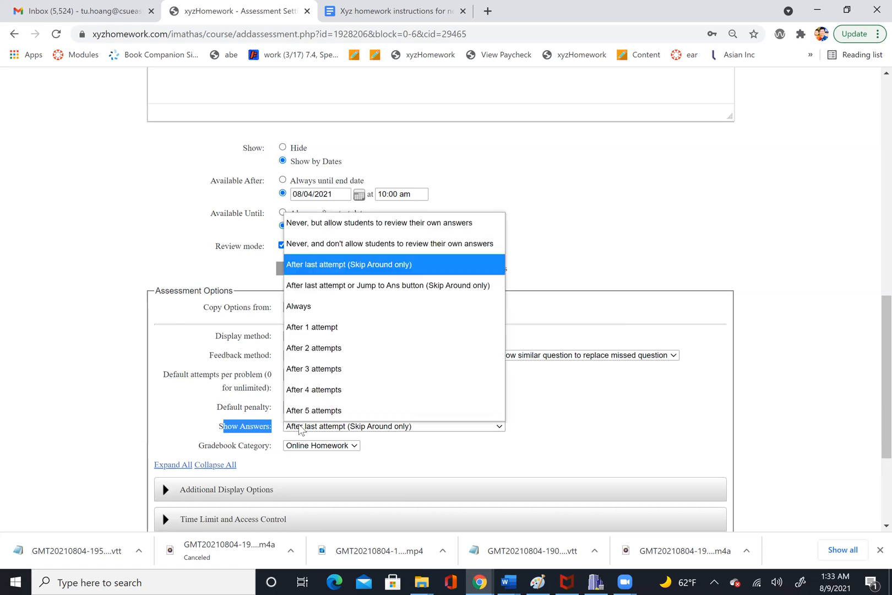
pyautogui.click(301, 428)
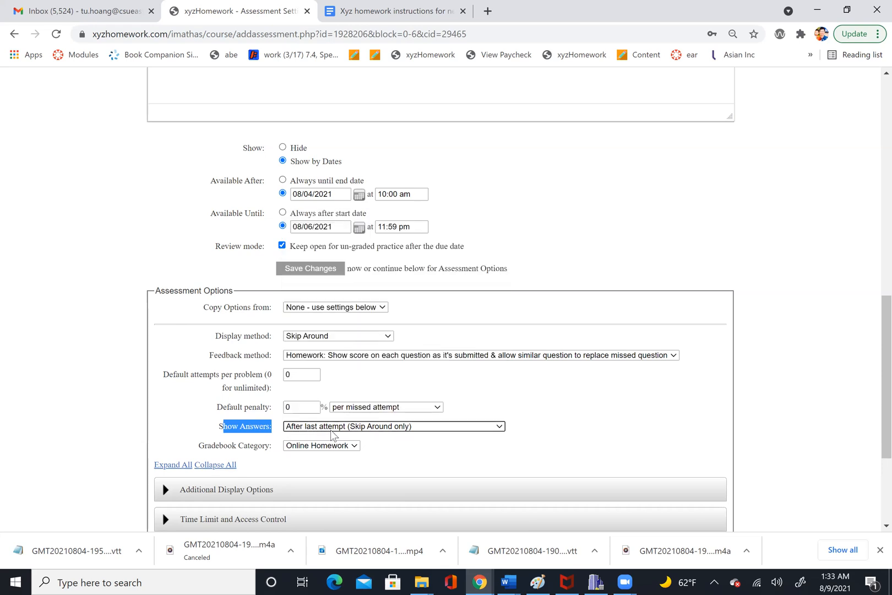
pyautogui.click(339, 433)
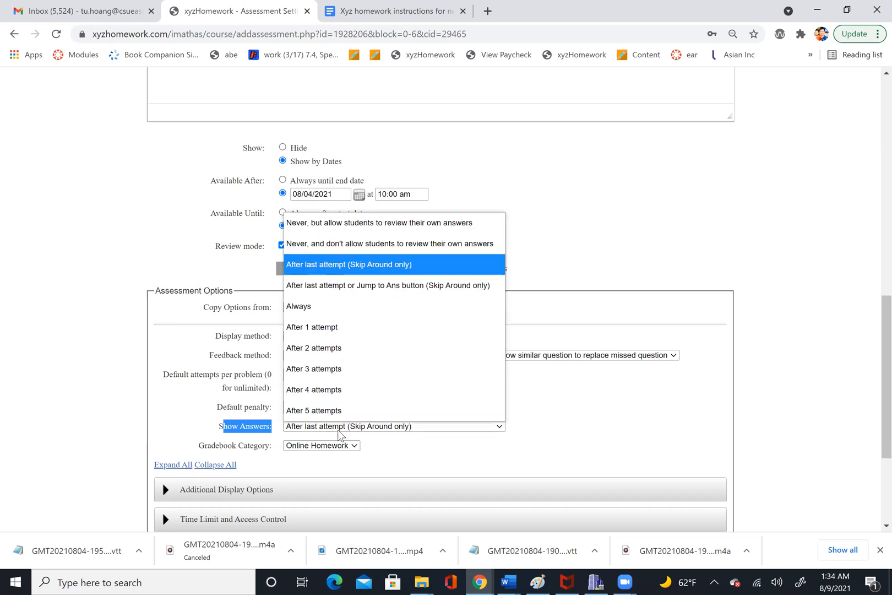
pyautogui.click(323, 265)
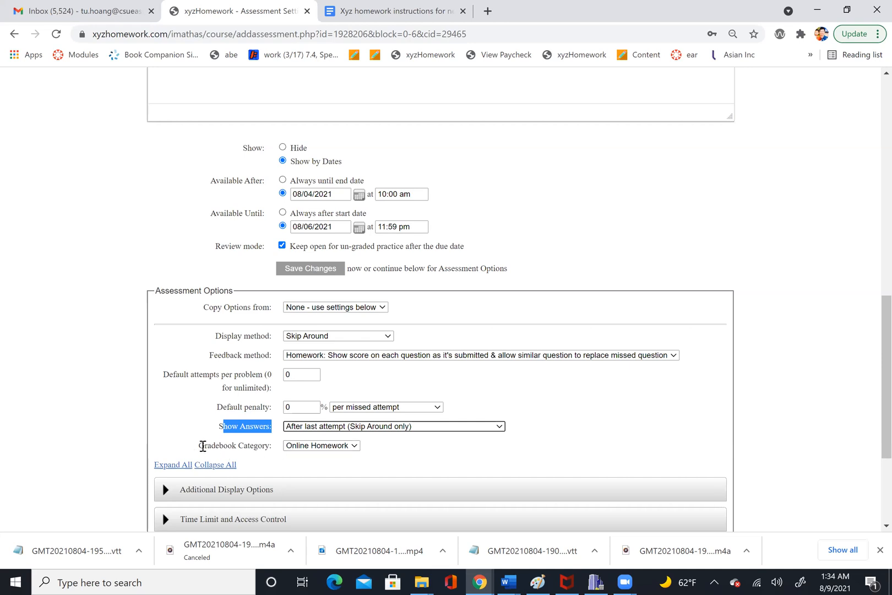
pyautogui.moveTo(205, 445); pyautogui.dragTo(274, 451)
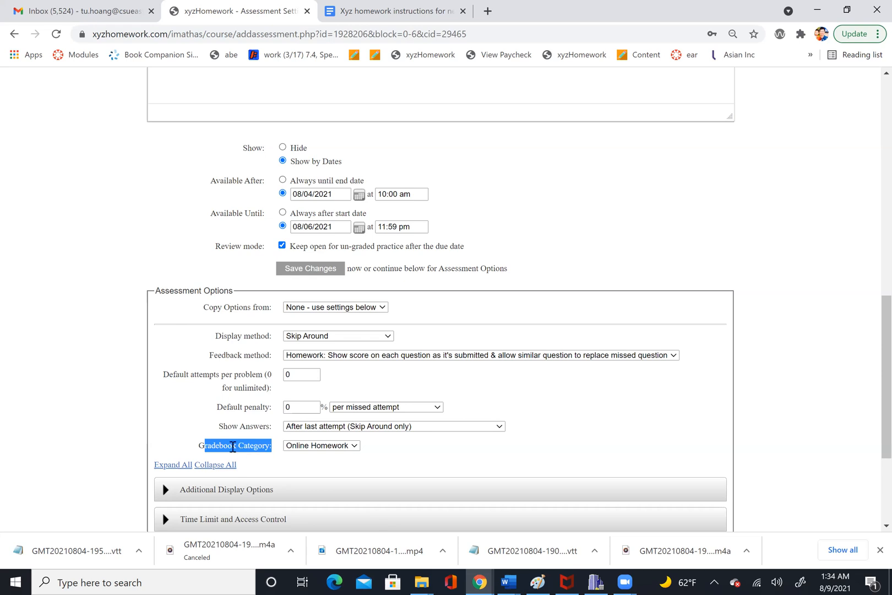
pyautogui.click(306, 446)
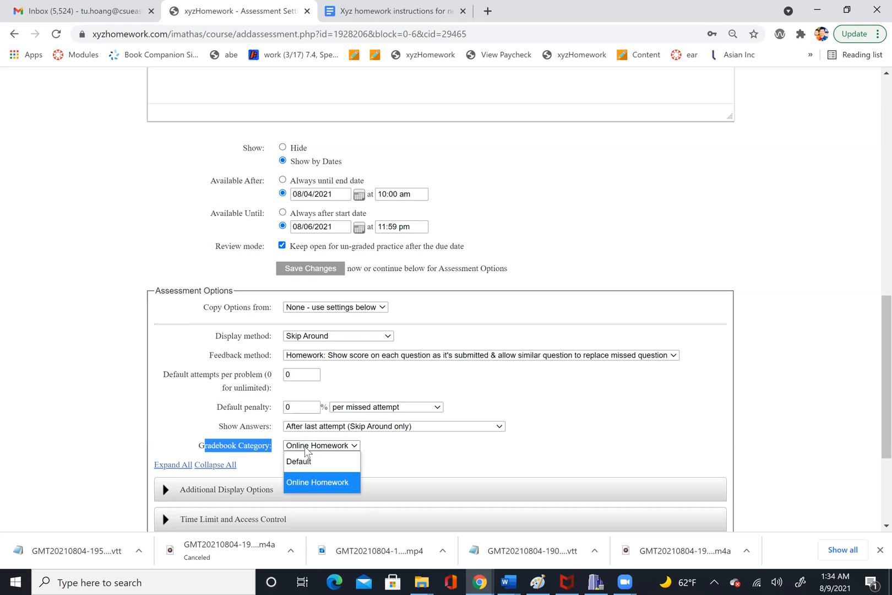
pyautogui.click(306, 449)
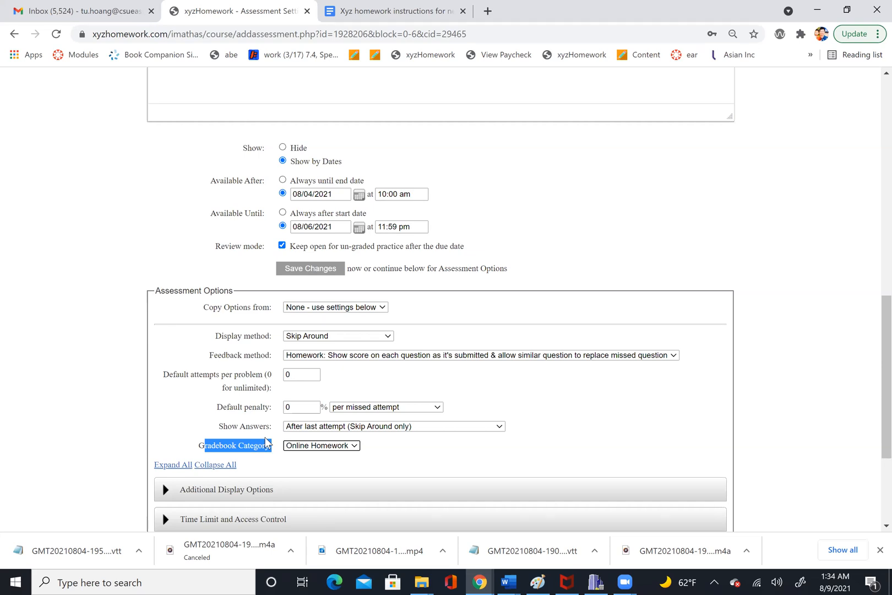
pyautogui.click(292, 446)
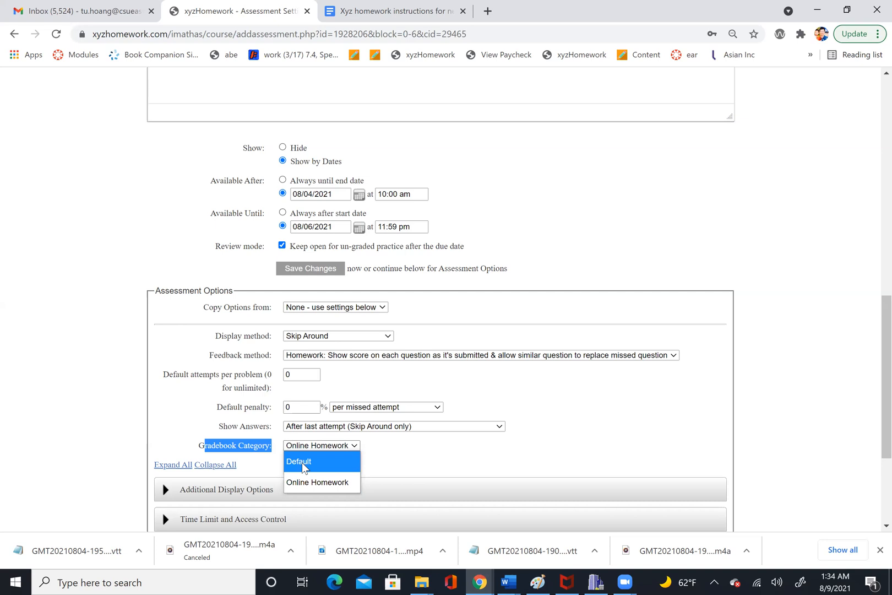
pyautogui.click(397, 444)
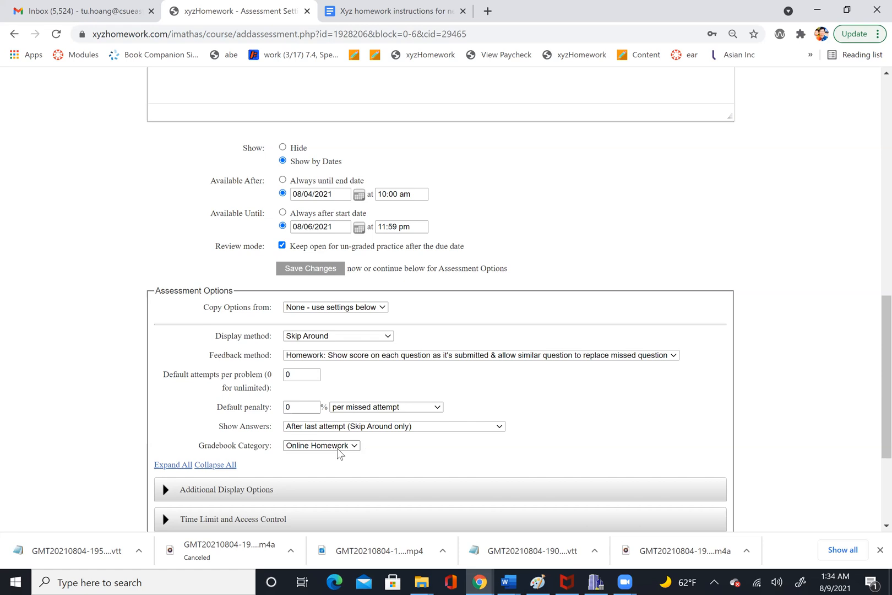
# - Expand the Additional Display Options section and review its settings
pyautogui.scroll(-3, 337, 449)
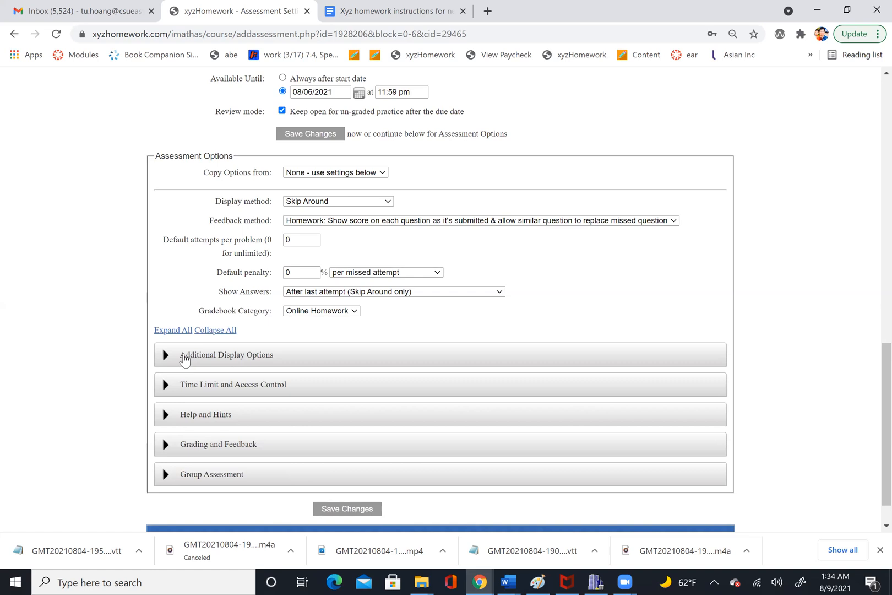
pyautogui.click(185, 360)
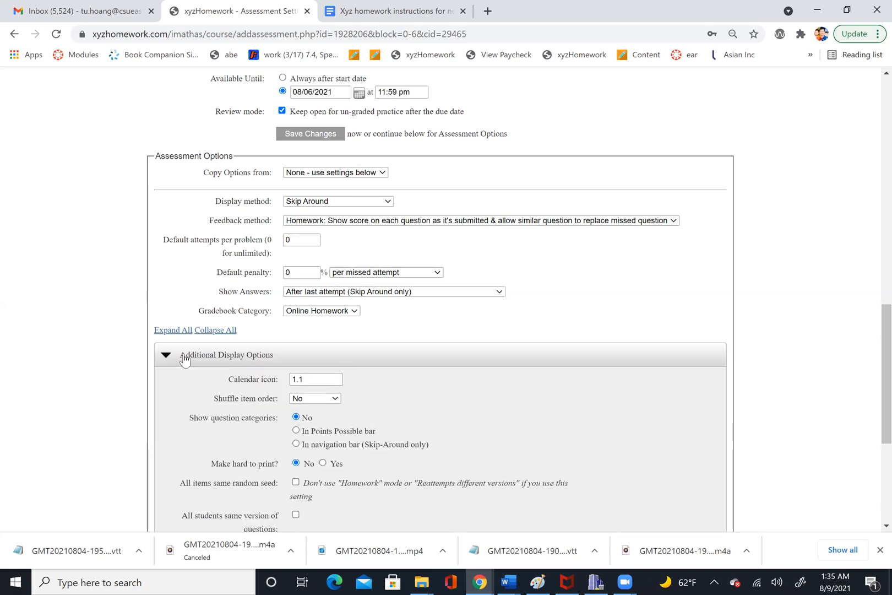
pyautogui.doubleClick(312, 378)
pyautogui.scroll(14, 282, 383)
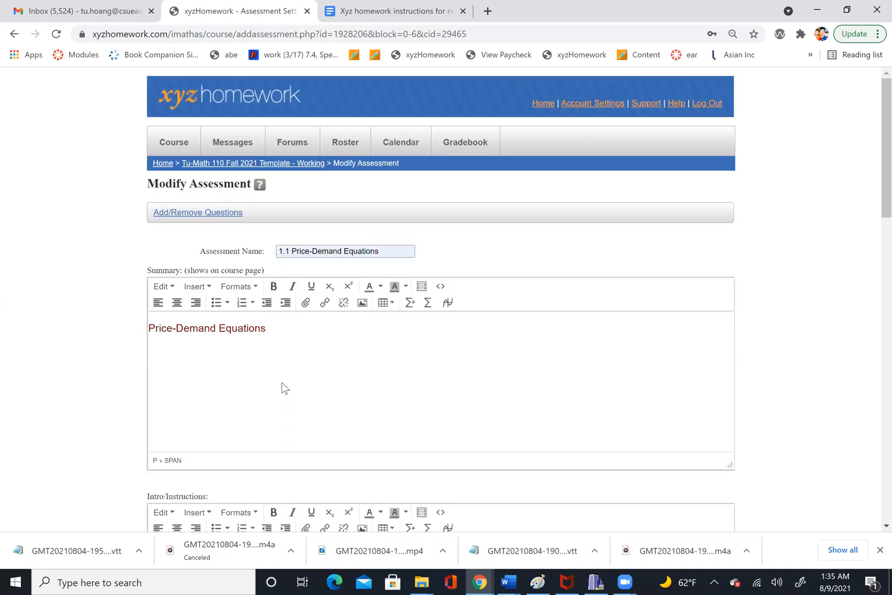
pyautogui.scroll(-9, 282, 388)
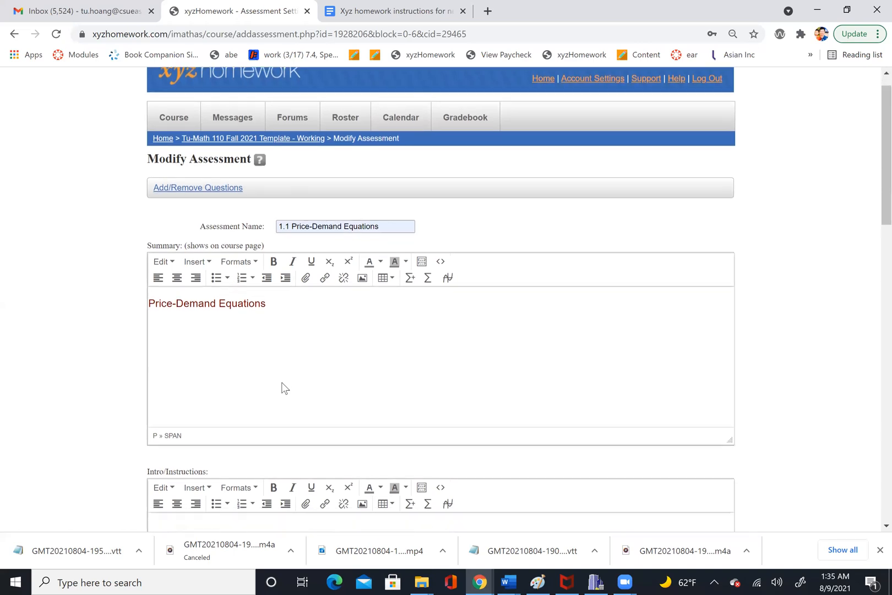
pyautogui.scroll(-2, 282, 388)
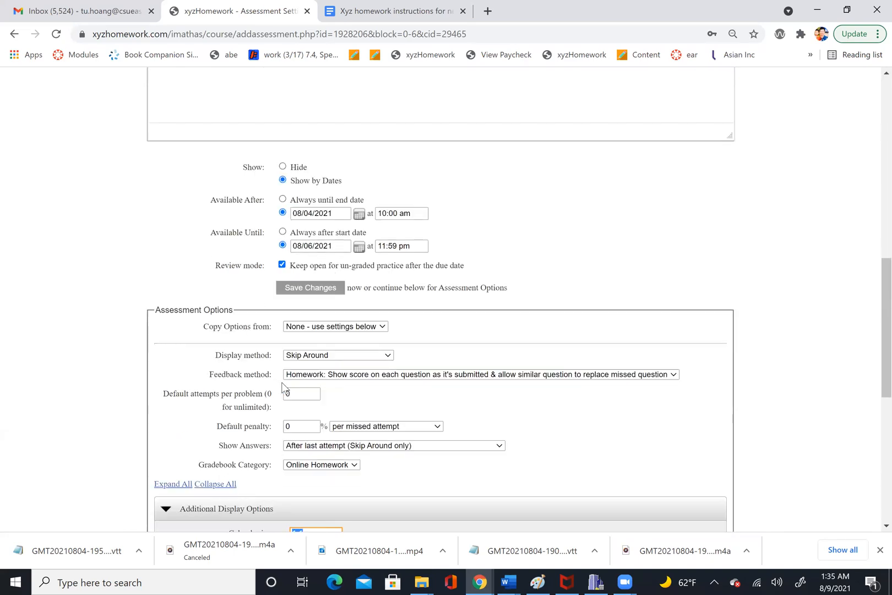
pyautogui.scroll(-3, 281, 387)
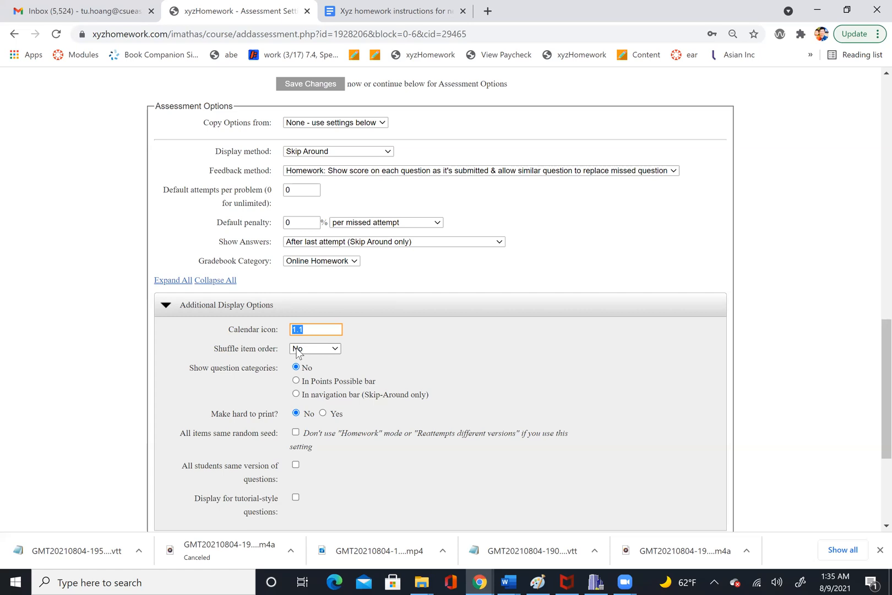
pyautogui.scroll(-1, 296, 353)
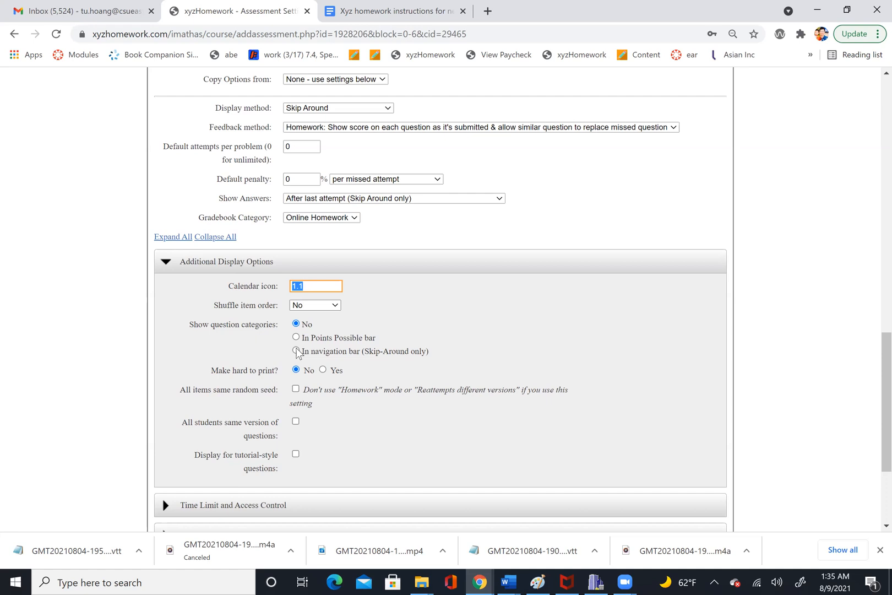
pyautogui.scroll(-1, 298, 352)
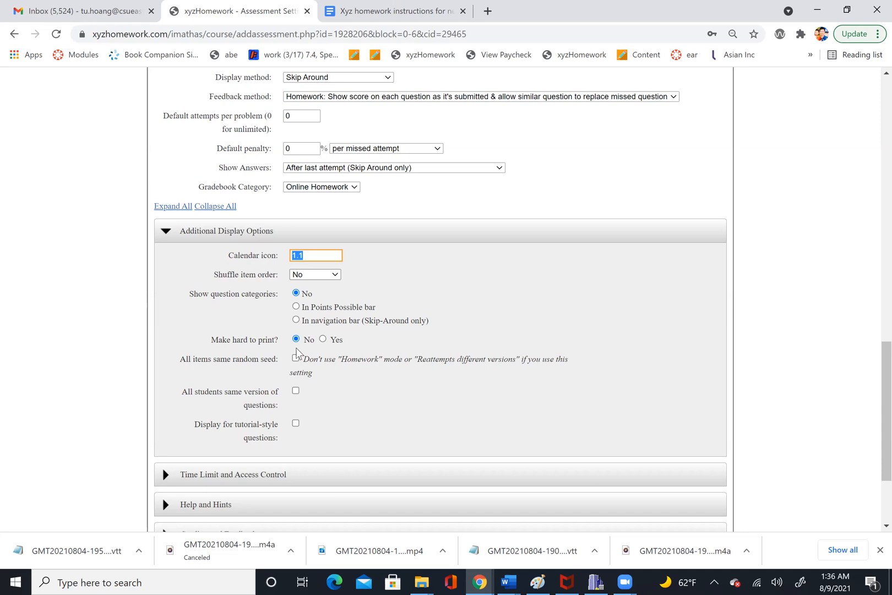
pyautogui.click(323, 340)
pyautogui.click(298, 339)
pyautogui.scroll(-1, 298, 389)
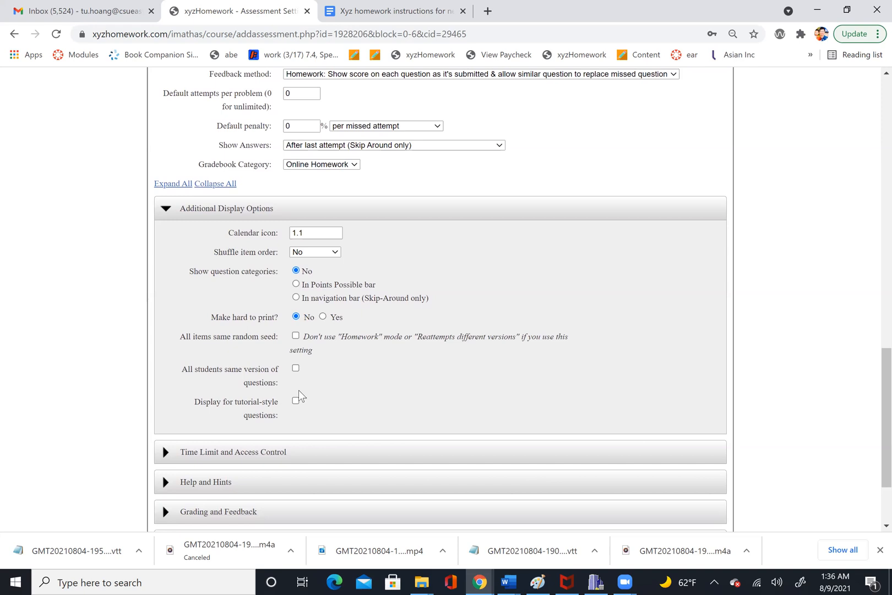
pyautogui.scroll(1, 298, 389)
pyautogui.scroll(-1, 299, 390)
# - Expand the Time Limit and Access Control section and review the LatePasses option
pyautogui.click(166, 452)
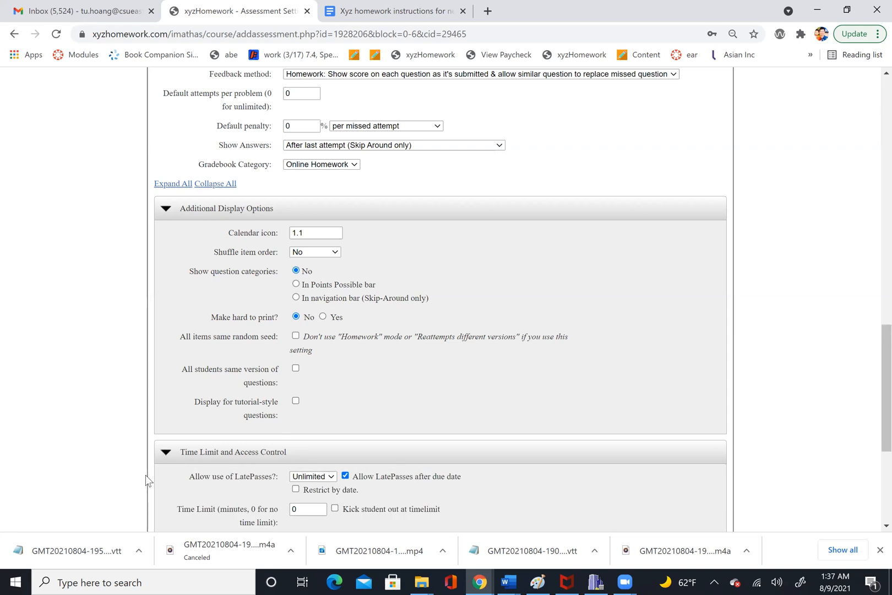
pyautogui.scroll(-3, 146, 474)
pyautogui.scroll(-1, 148, 481)
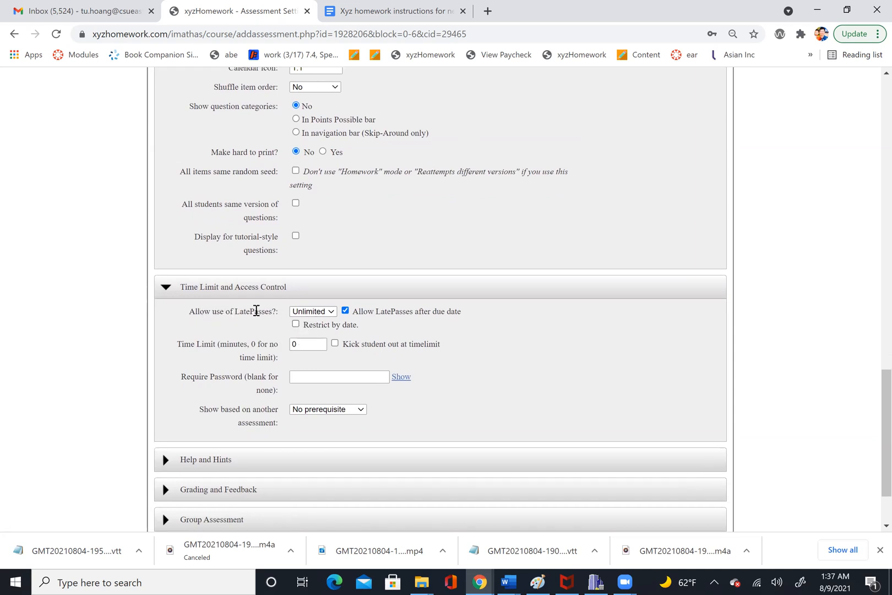
pyautogui.click(319, 312)
pyautogui.click(319, 312)
pyautogui.scroll(-1, 317, 316)
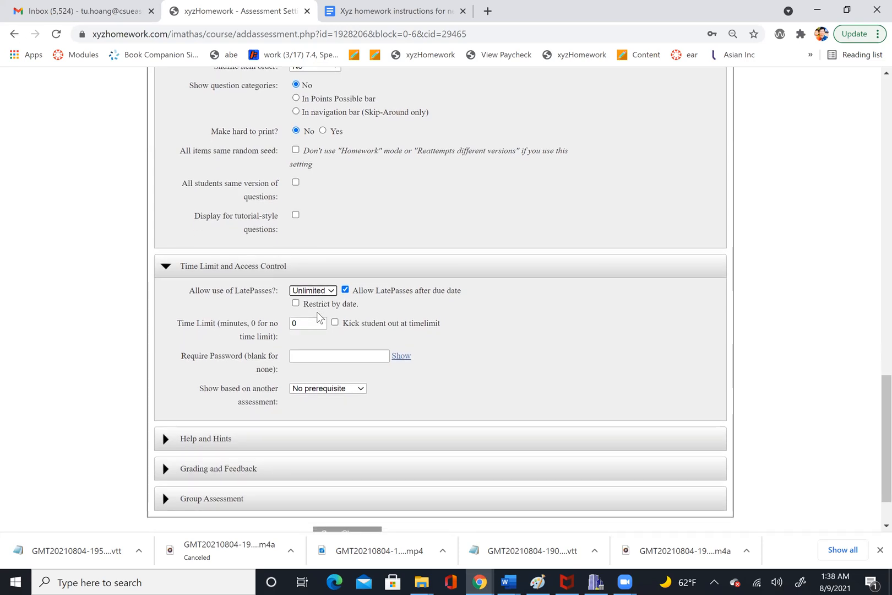
pyautogui.moveTo(191, 322); pyautogui.dragTo(214, 323)
pyautogui.click(218, 323)
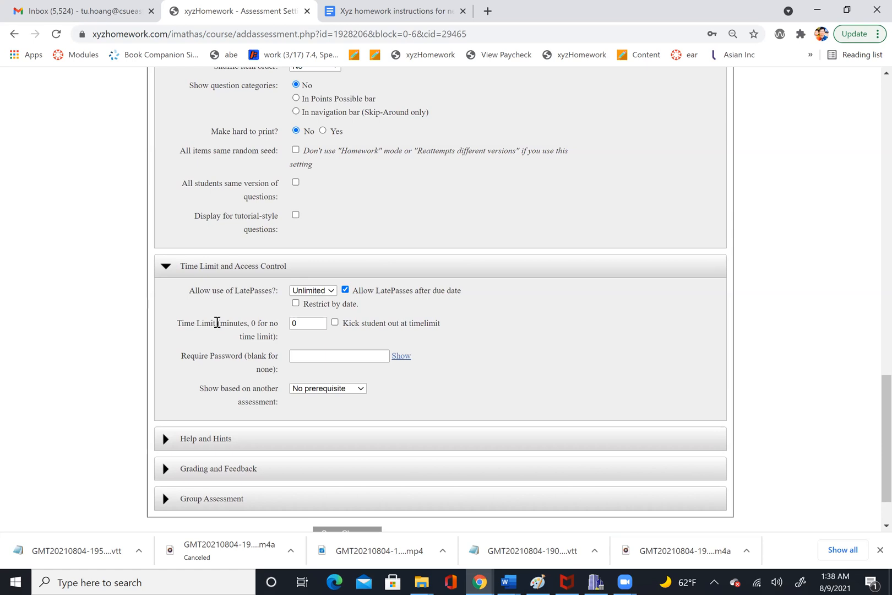
pyautogui.moveTo(217, 322); pyautogui.dragTo(170, 323)
pyautogui.click(309, 323)
pyautogui.press('BackSpace')
pyautogui.write('120')
pyautogui.press('BackSpace')
pyautogui.press('BackSpace')
pyautogui.press('BackSpace')
pyautogui.write('0')
# - Expand the Help and Hints section to review its options
pyautogui.scroll(-2, 242, 353)
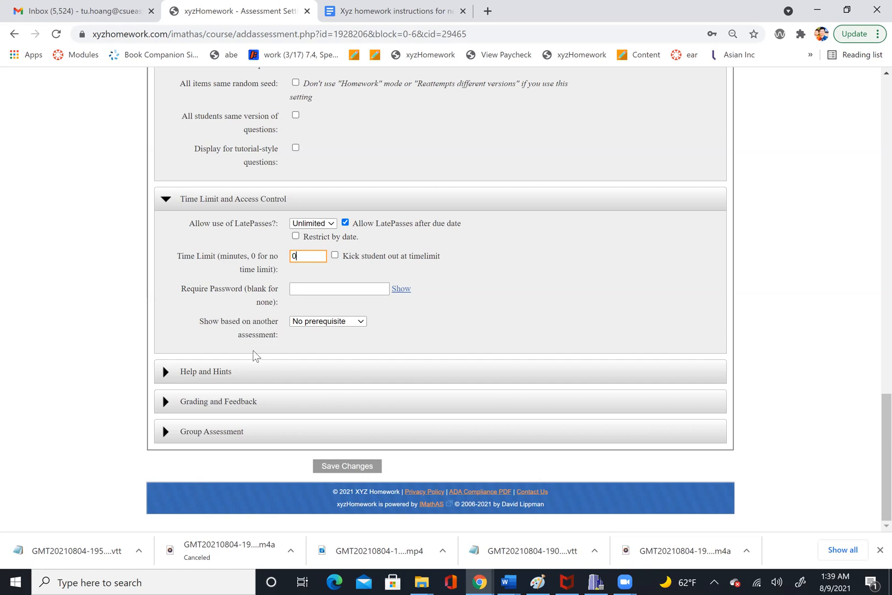
pyautogui.click(188, 375)
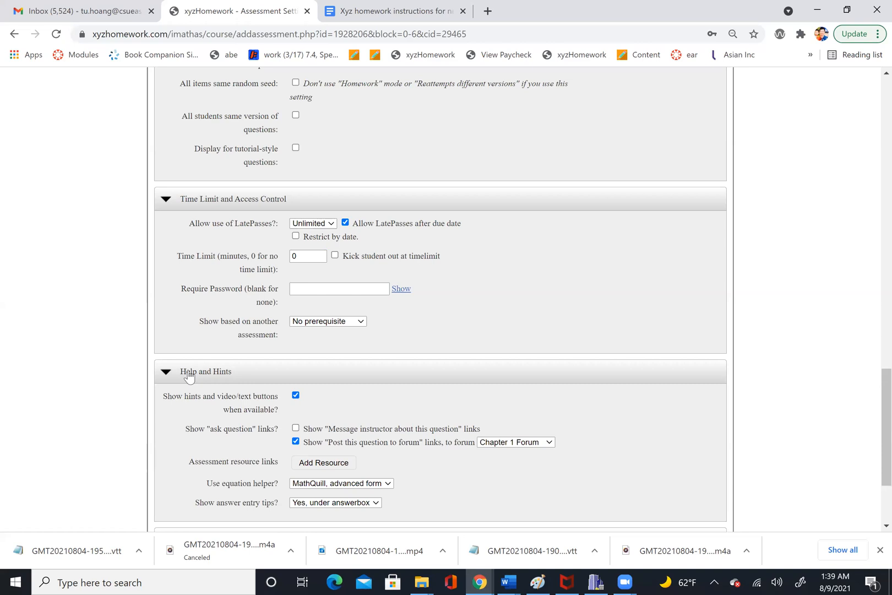
pyautogui.scroll(-2, 188, 374)
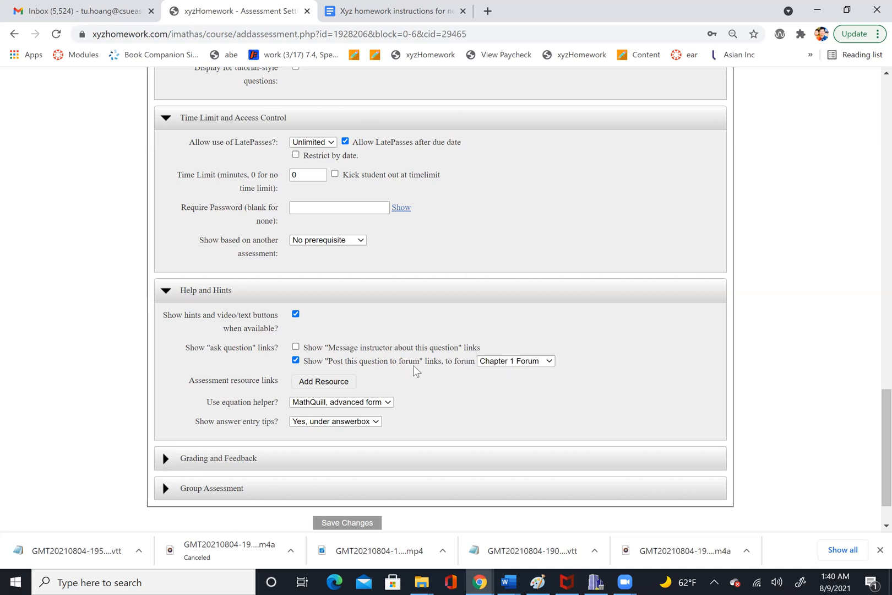
# - Enable the "Message instructor about this question" links and review the equation helper and answer entry tip options
pyautogui.click(296, 349)
pyautogui.scroll(-1, 313, 392)
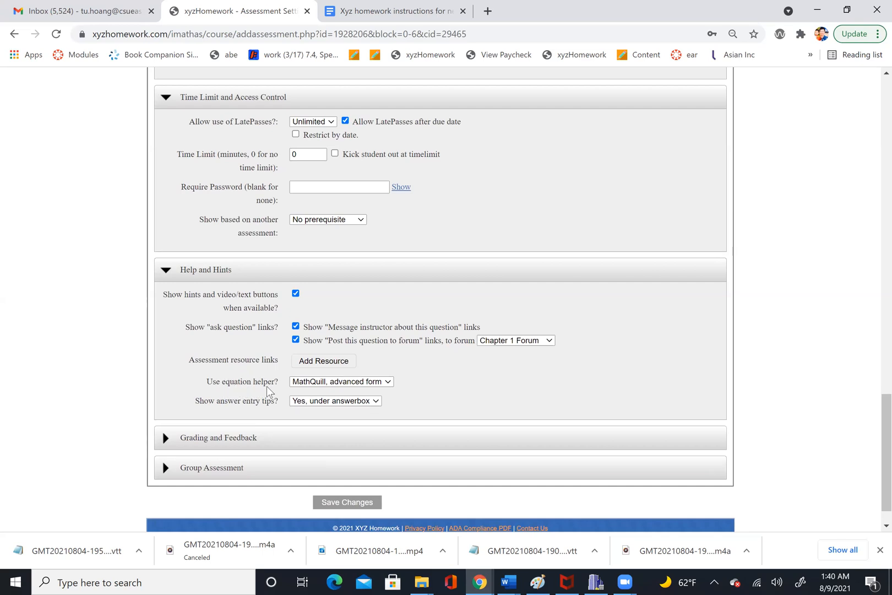
pyautogui.click(318, 388)
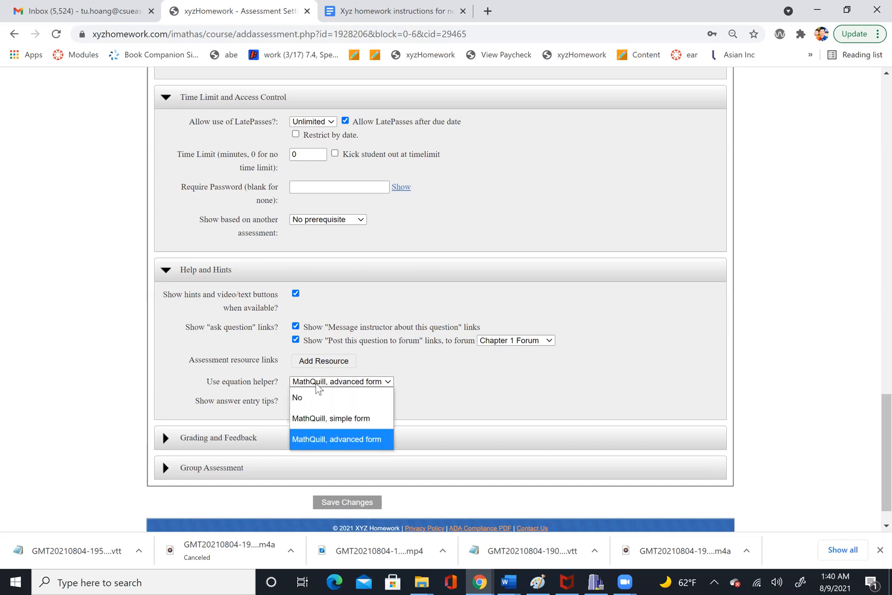
pyautogui.click(319, 438)
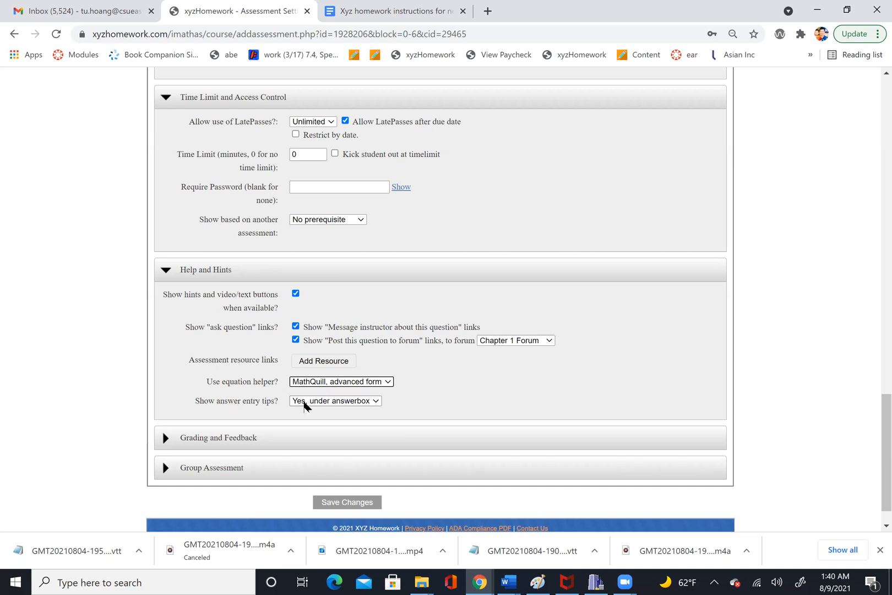
pyautogui.click(304, 404)
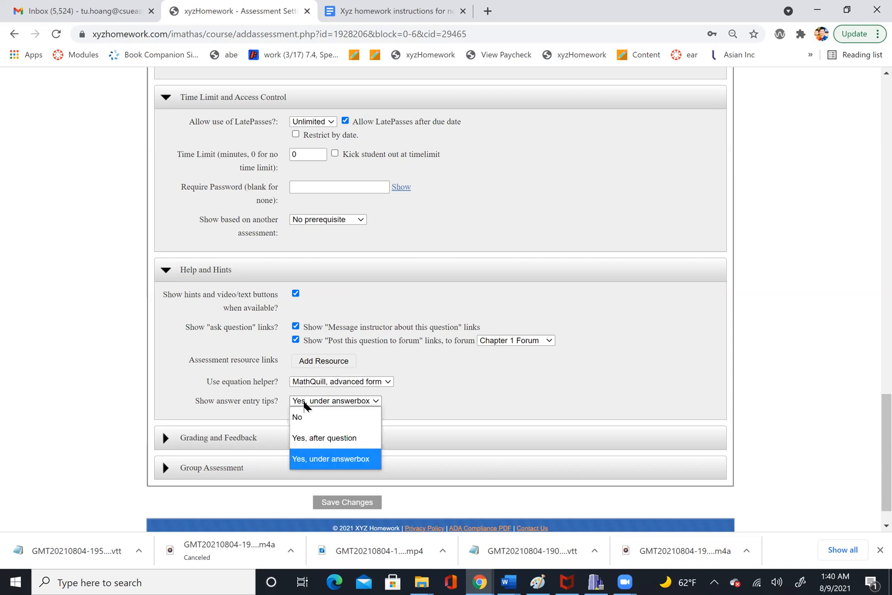
pyautogui.click(303, 404)
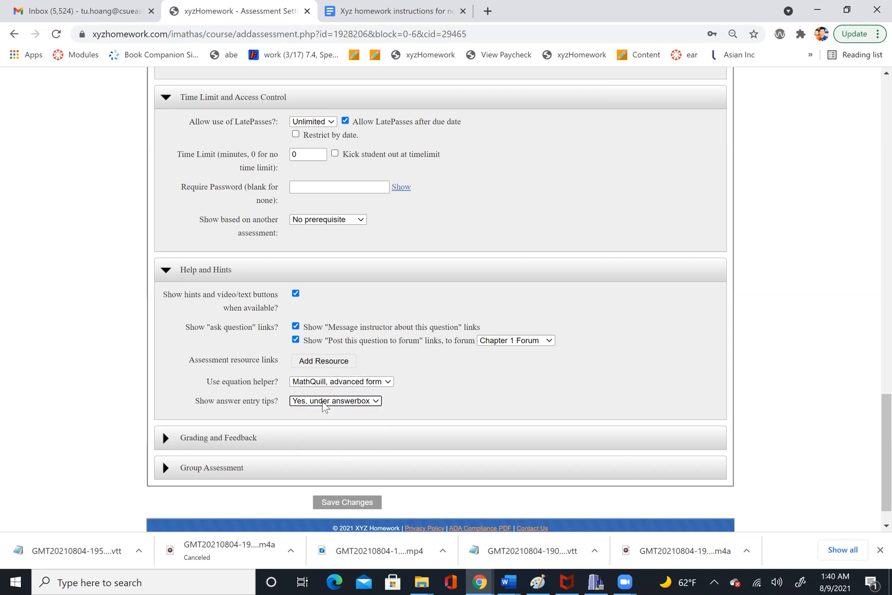
# - Expand the Grading and Feedback section and review its settings
pyautogui.click(166, 440)
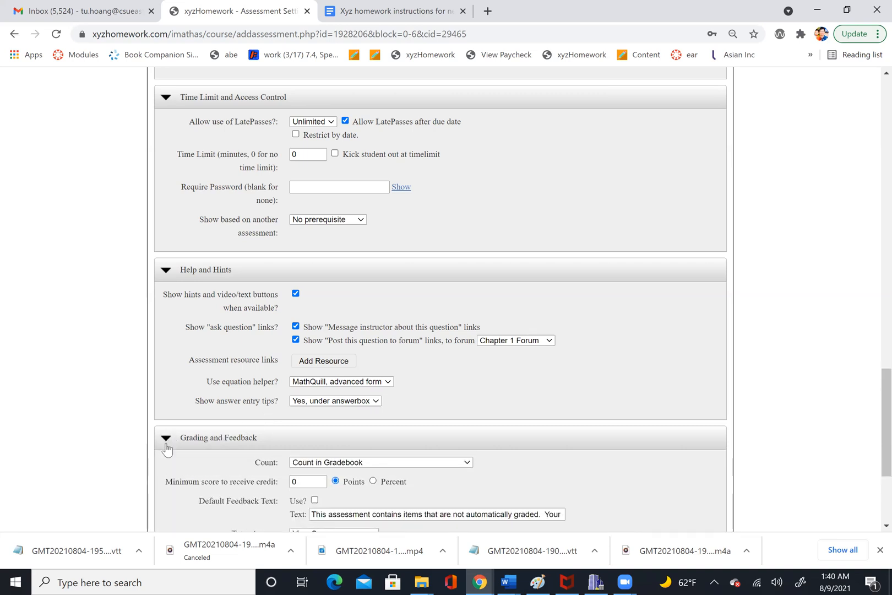
pyautogui.scroll(-3, 167, 449)
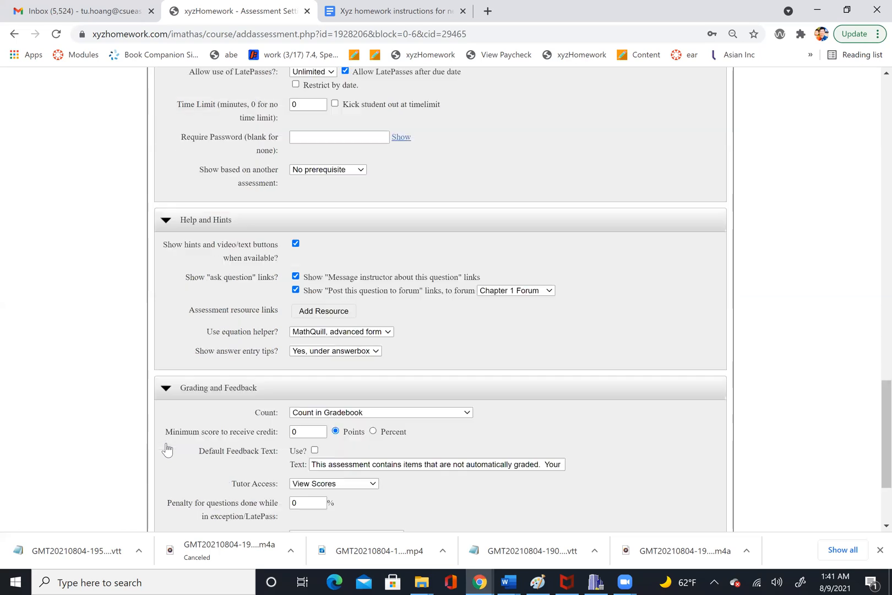
pyautogui.scroll(-1, 166, 449)
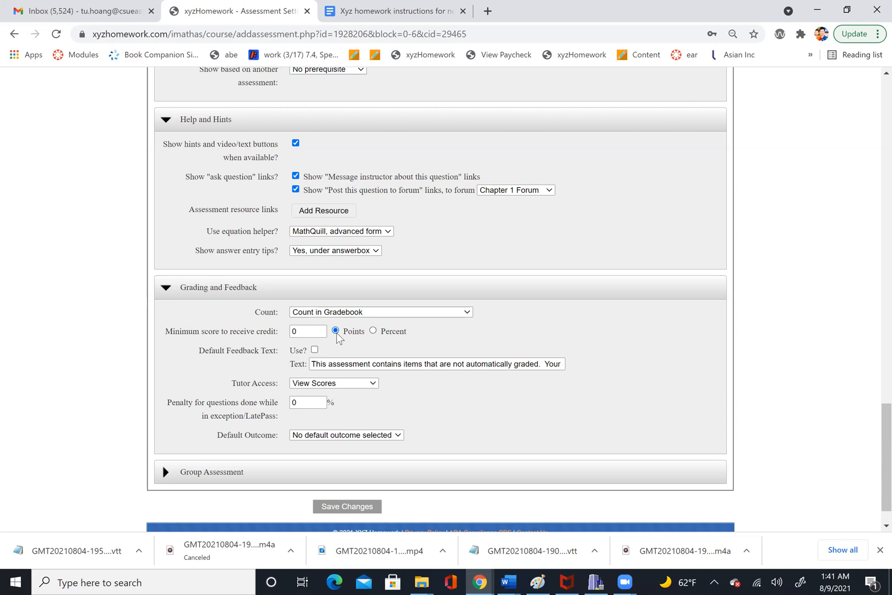
pyautogui.scroll(-2, 338, 337)
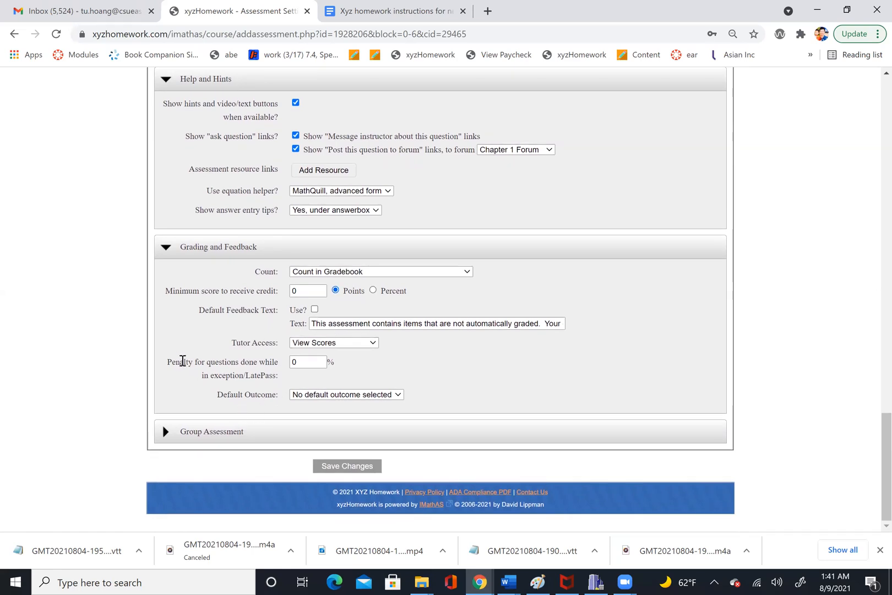
pyautogui.moveTo(168, 362); pyautogui.dragTo(277, 381)
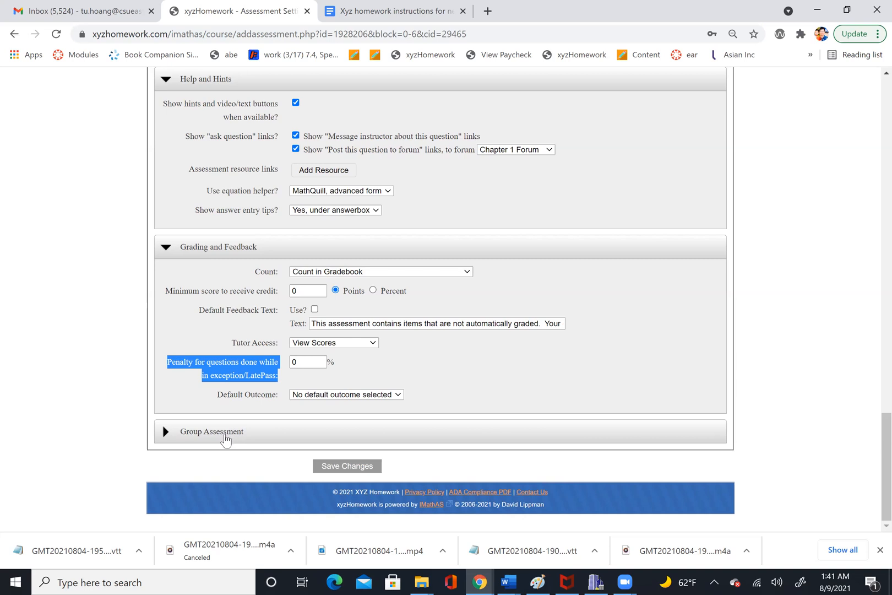
# - Expand the Group Assessment section and review its group options
pyautogui.click(225, 432)
pyautogui.scroll(-1, 226, 439)
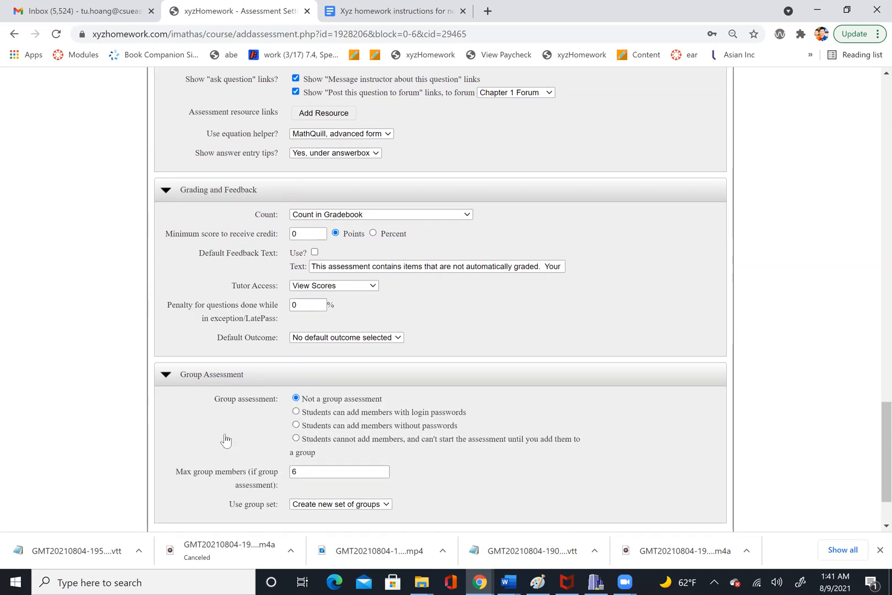
pyautogui.scroll(-2, 224, 439)
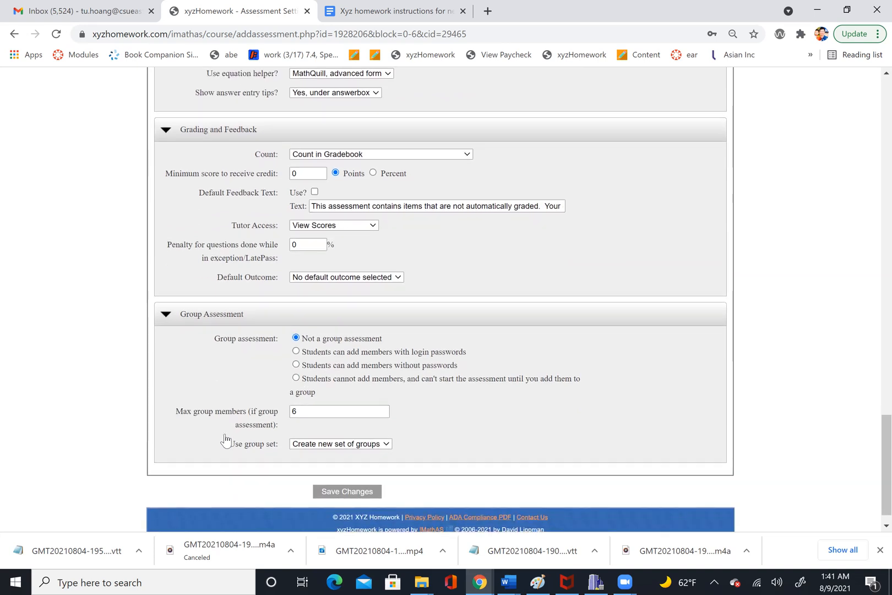
pyautogui.scroll(-1, 226, 438)
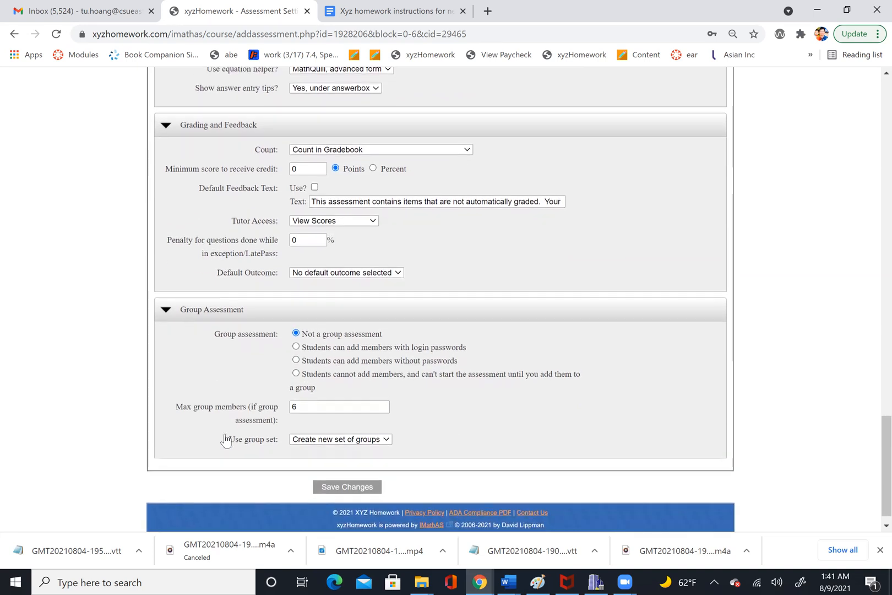
pyautogui.scroll(1, 224, 439)
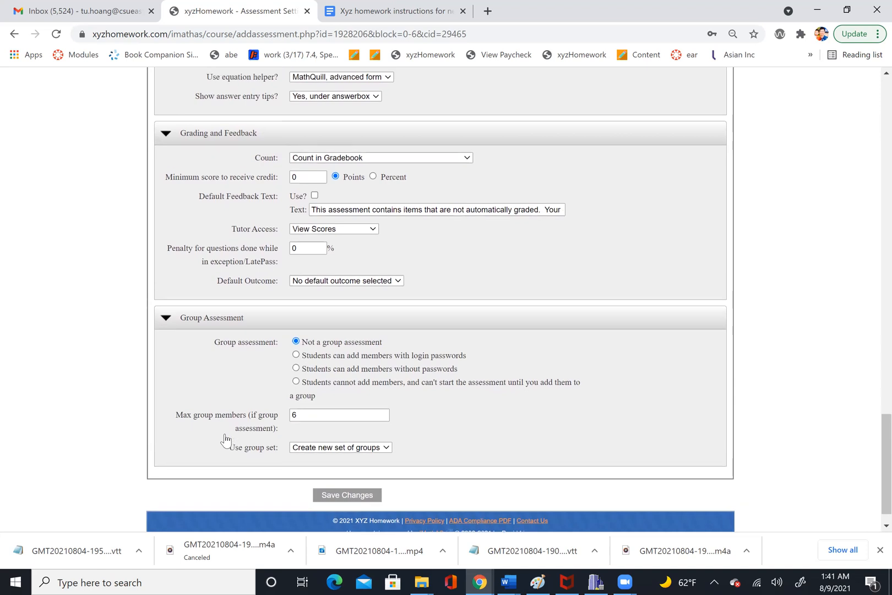
pyautogui.scroll(-1, 225, 438)
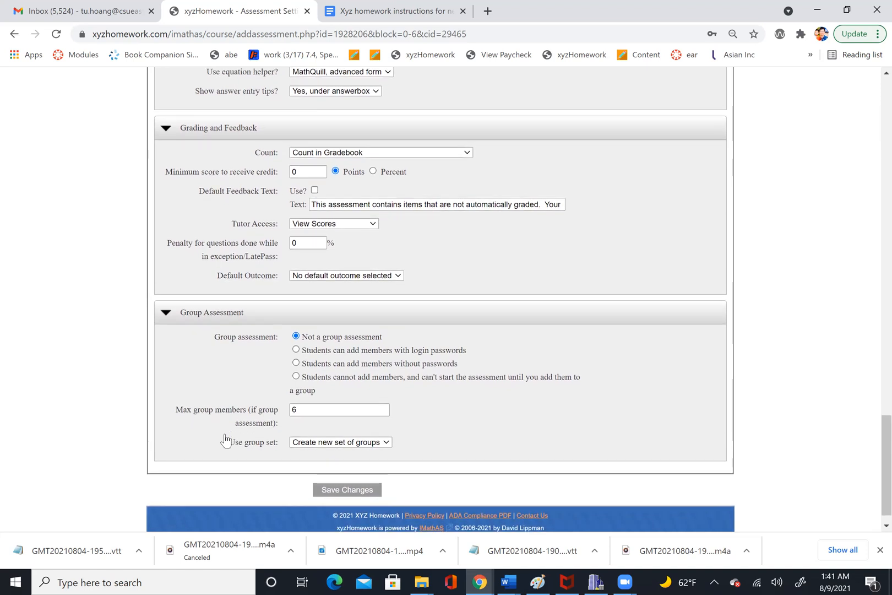
pyautogui.scroll(-1, 225, 439)
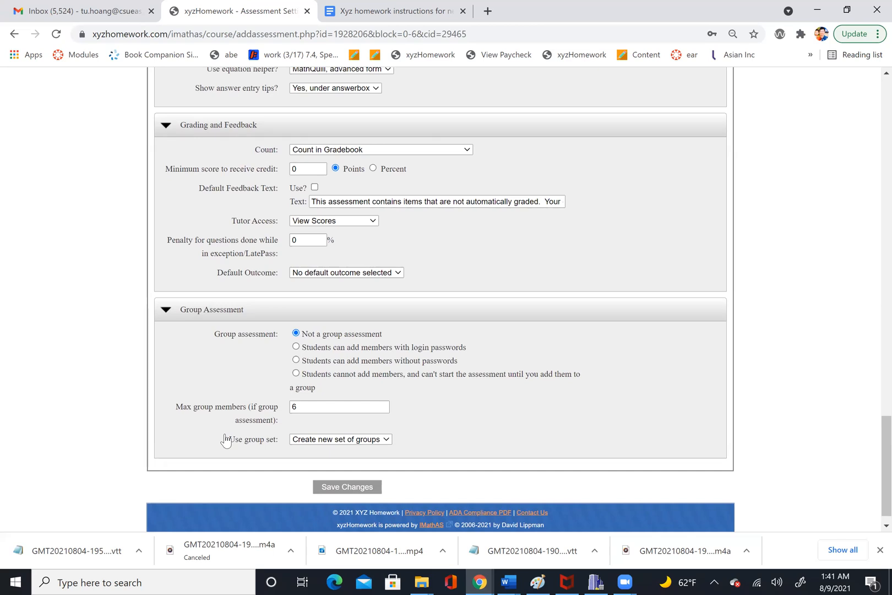
# - Collapse the Group Assessment section and save the assessment settings
pyautogui.click(166, 312)
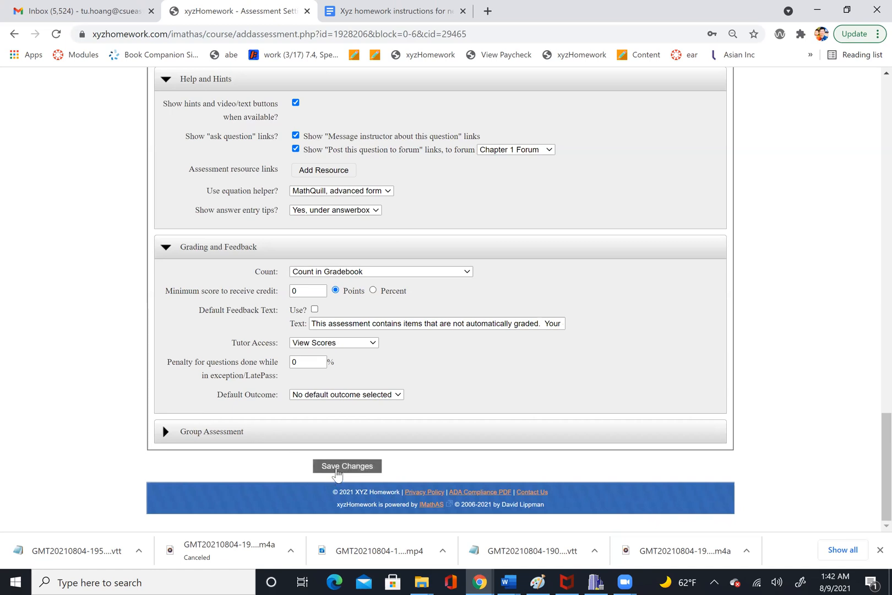
pyautogui.click(338, 469)
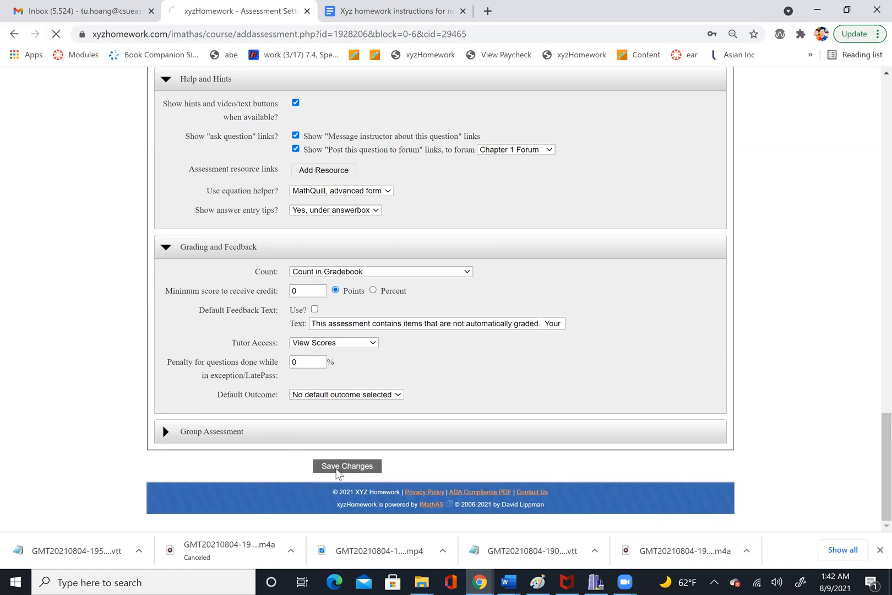